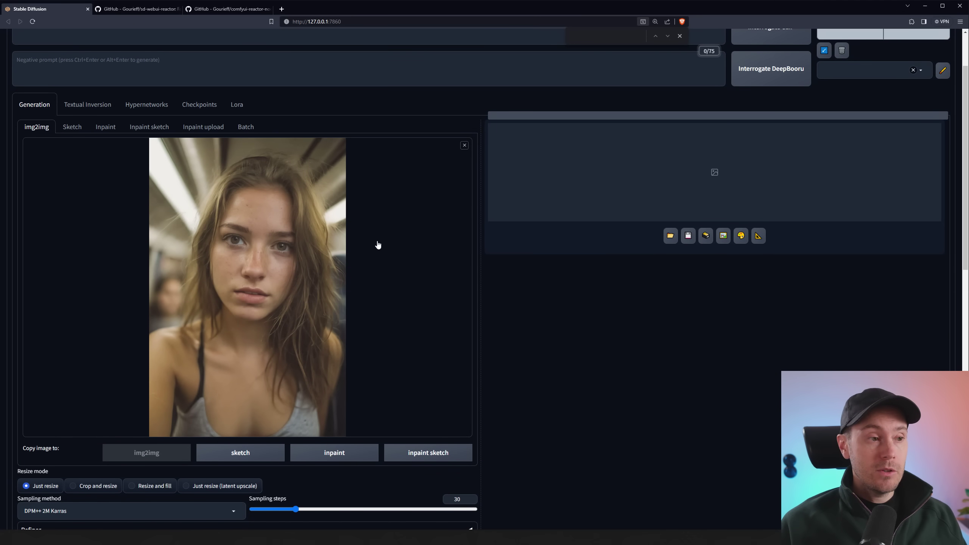
Step: Look over the img2img ReActor settings and view the woman's Mona Lisa face-swap result full size
scroll(446, 325, down, 10)
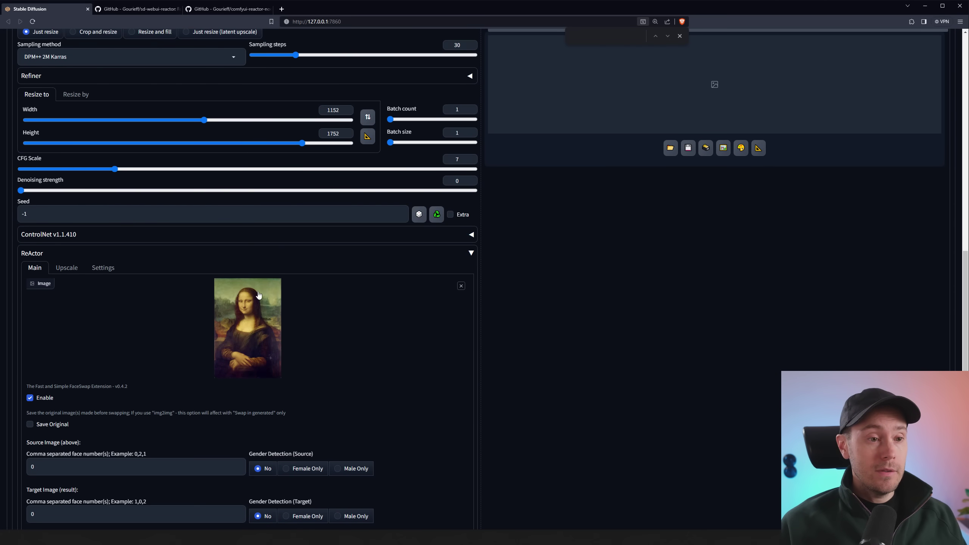
scroll(524, 346, up, 8)
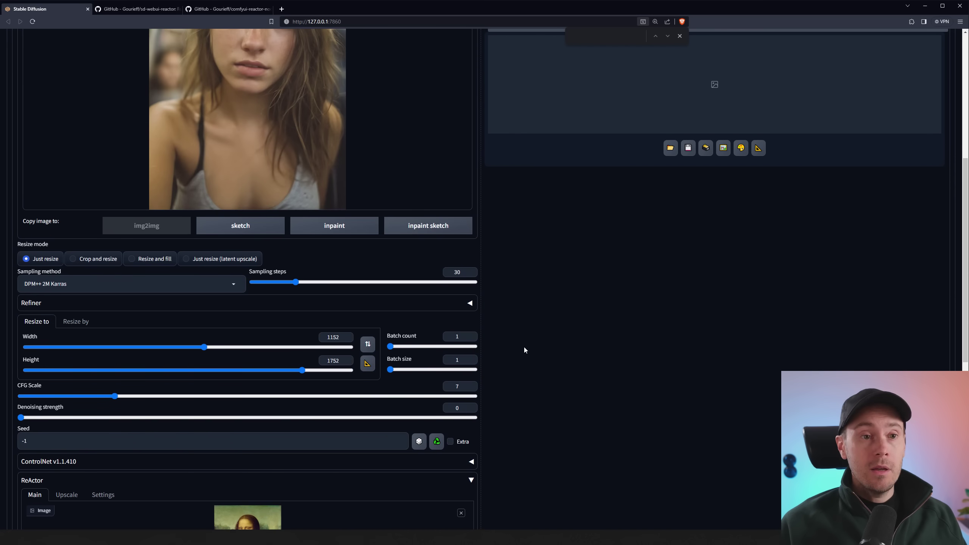
scroll(524, 350, up, 1)
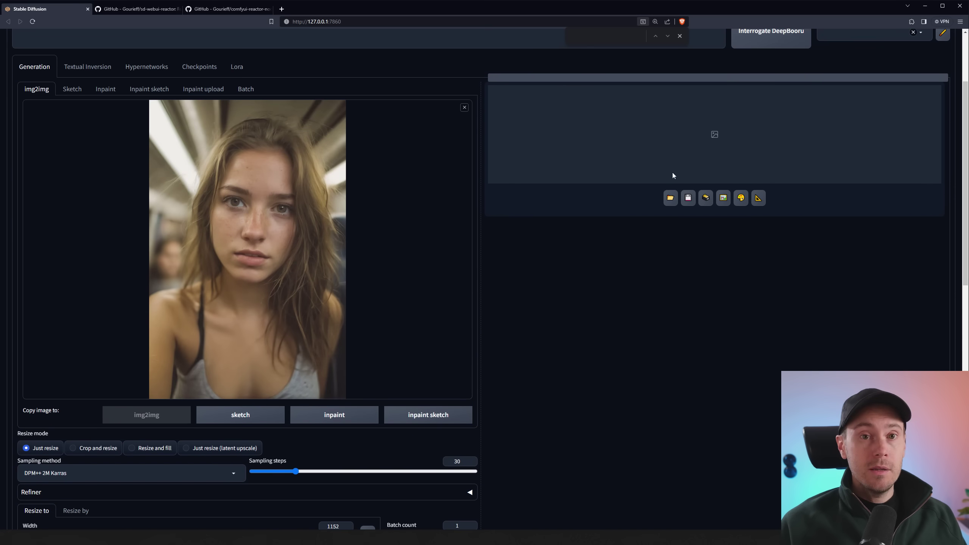
click(742, 169)
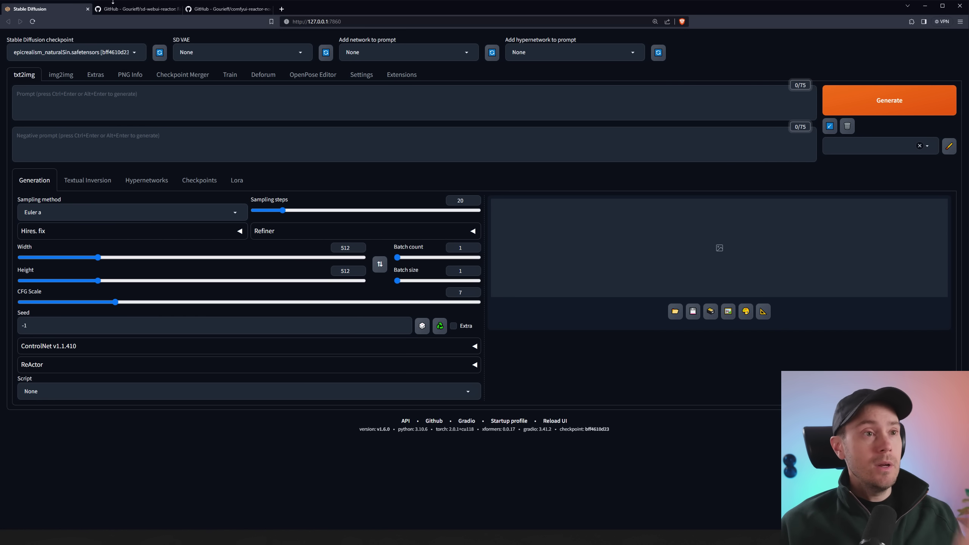
Step: Read the sd-webui-reactor README's Installation prerequisites, highlighting the line about VS C++ Build Tools
click(141, 10)
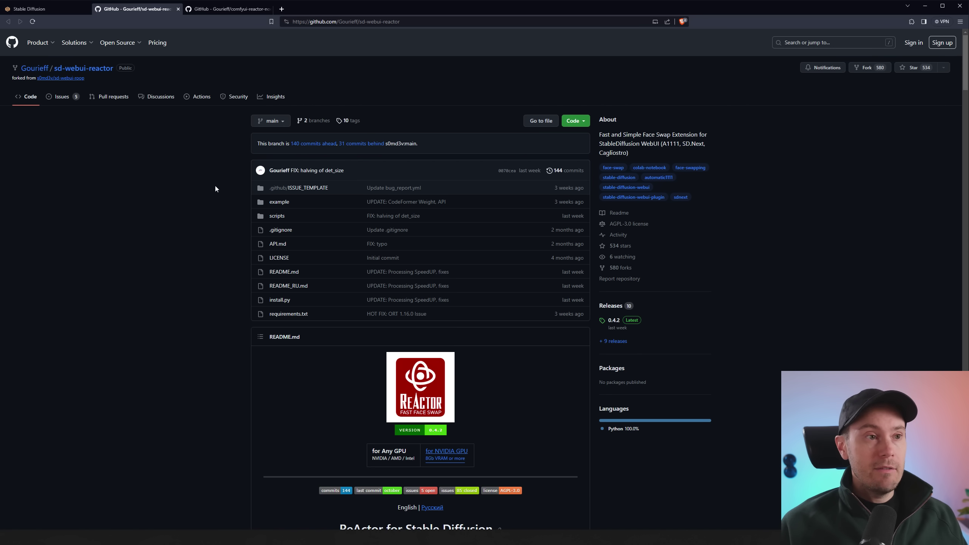
click(234, 11)
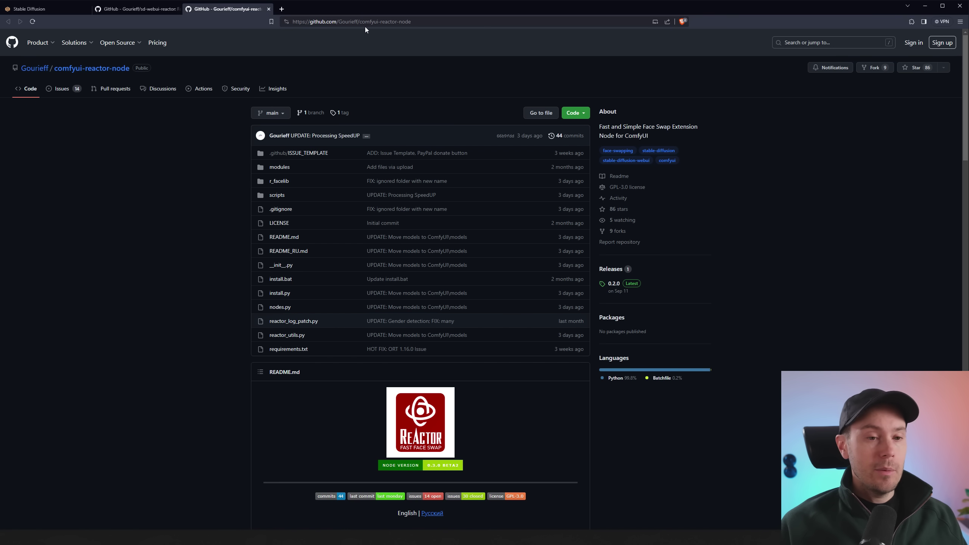
click(141, 10)
scroll(176, 310, down, 20)
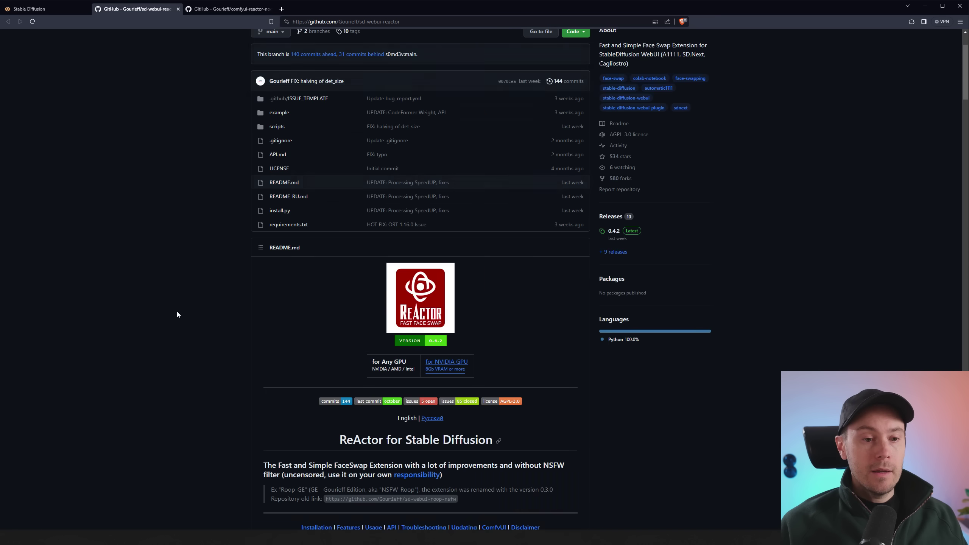
scroll(168, 283, down, 2)
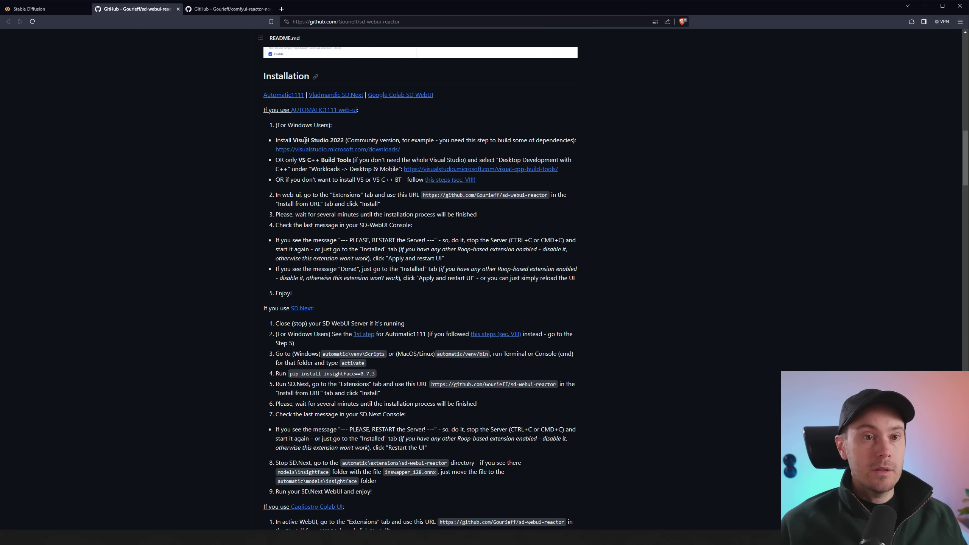
drag(276, 163, 354, 160)
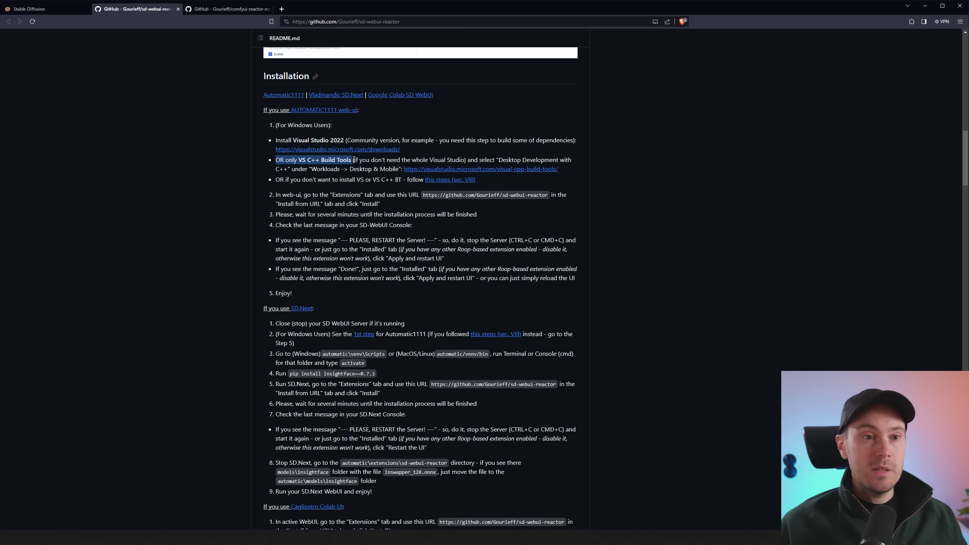
click(435, 140)
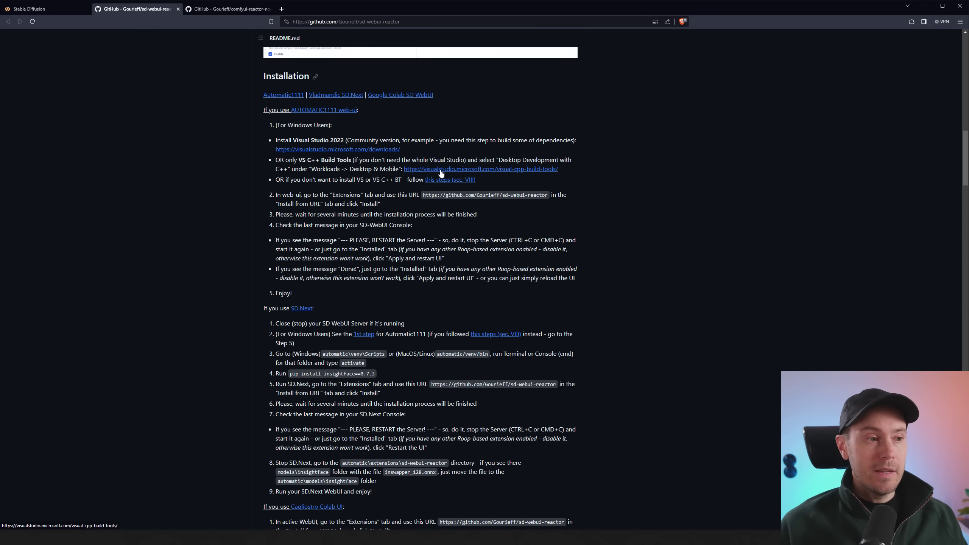
Step: Download the free Visual Studio 2022 Community edition and let its installer prepare itself
ctrl+click(381, 149)
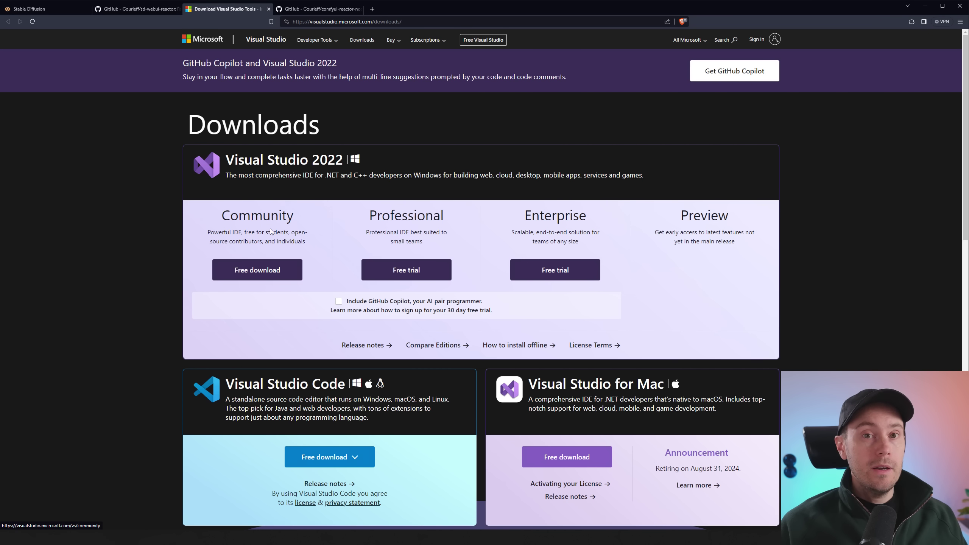
click(263, 270)
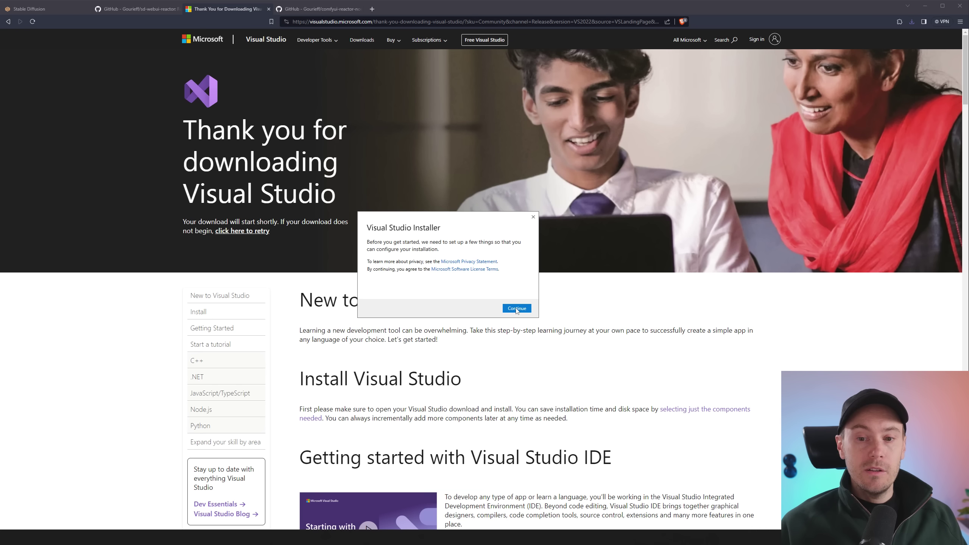
click(517, 309)
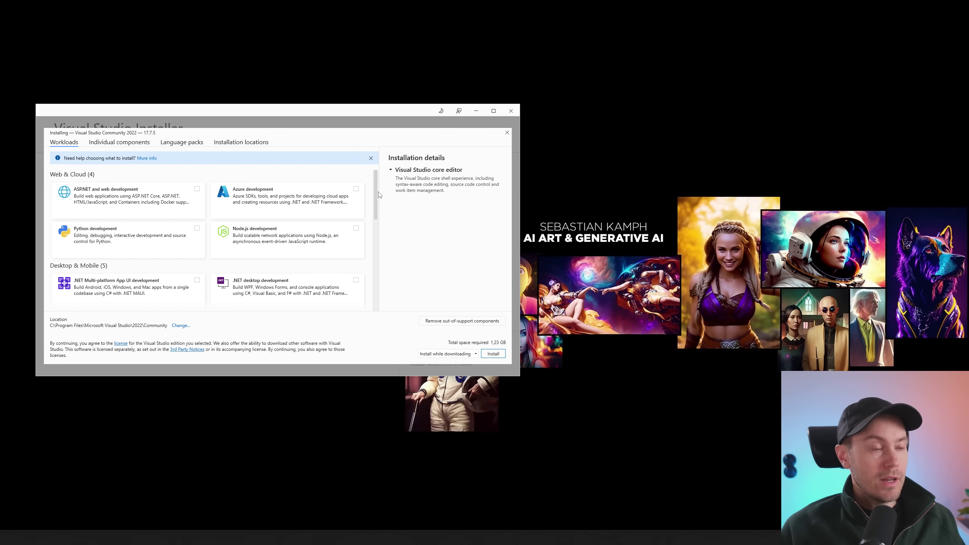
Step: Install Visual Studio Community 2022 with the Python and Desktop C++ workloads left unticked
click(197, 229)
scroll(198, 231, down, 1)
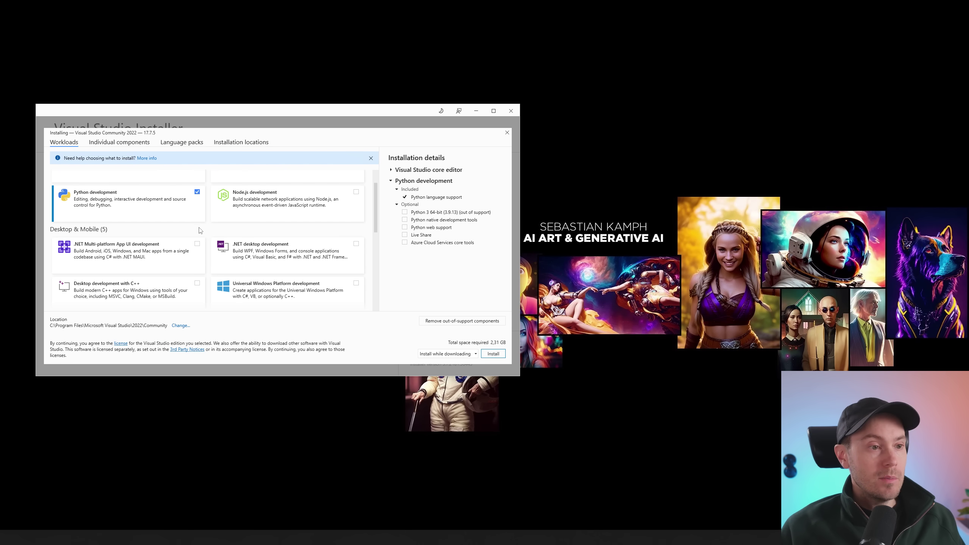
click(197, 283)
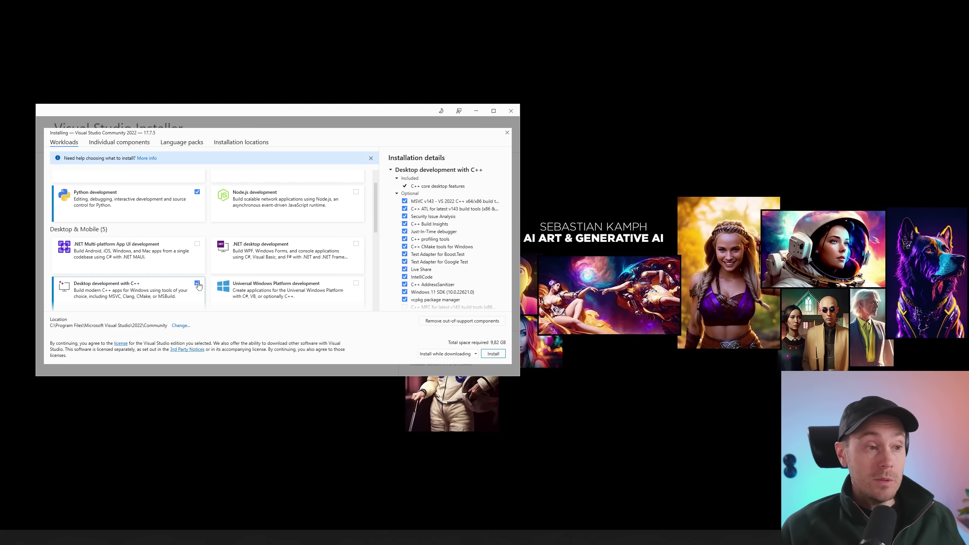
click(197, 285)
click(197, 193)
scroll(331, 256, up, 1)
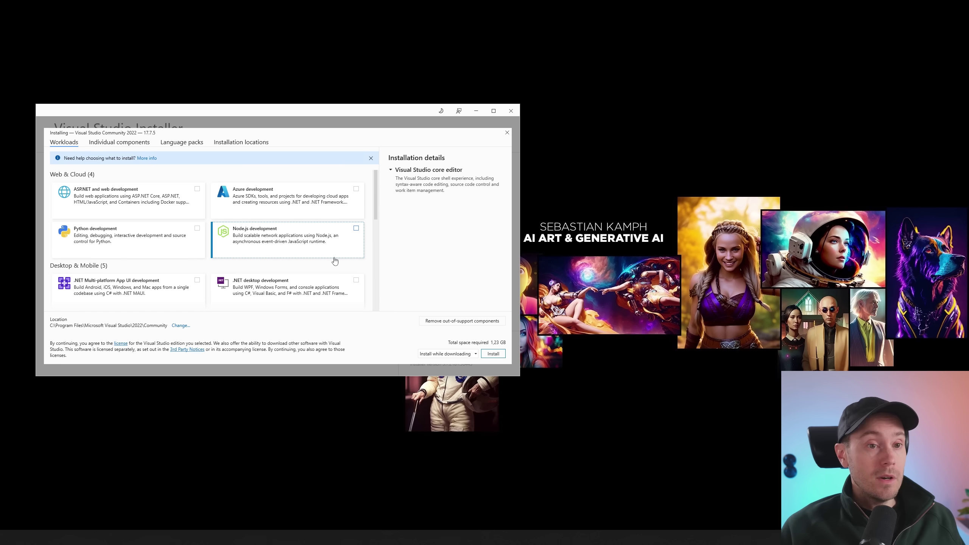
click(492, 354)
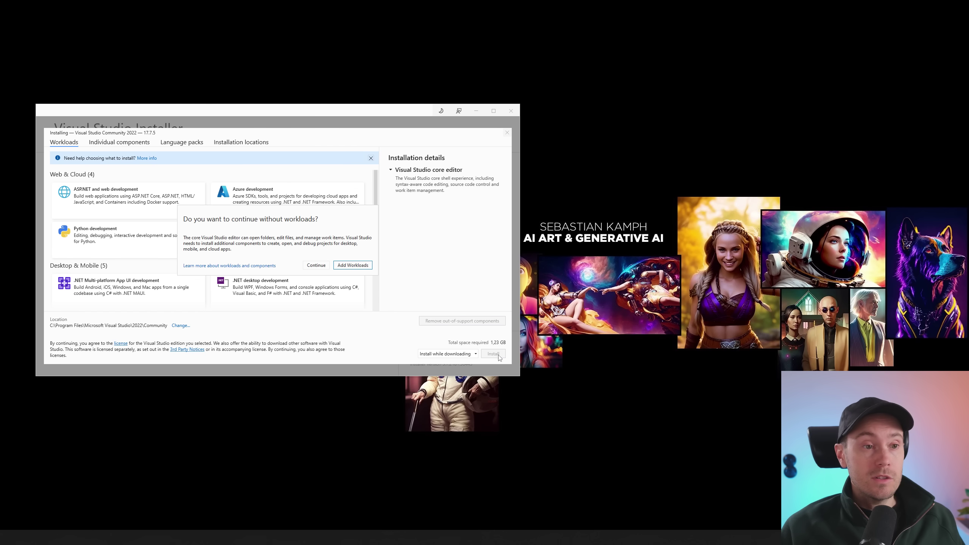
click(321, 267)
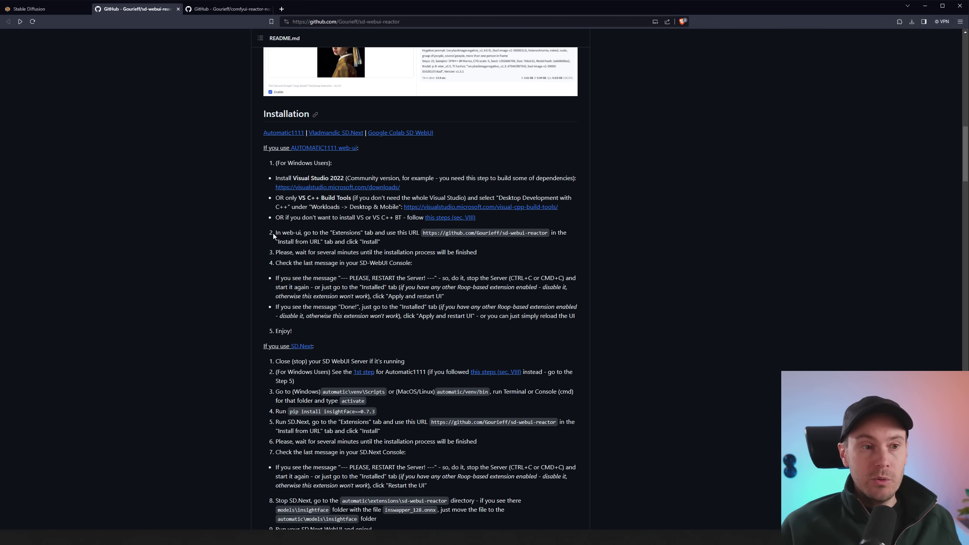
Step: Install sd-webui-reactor from its GitHub URL via Extensions > Install from URL, then check Installed
drag(270, 234, 528, 233)
drag(424, 234, 539, 232)
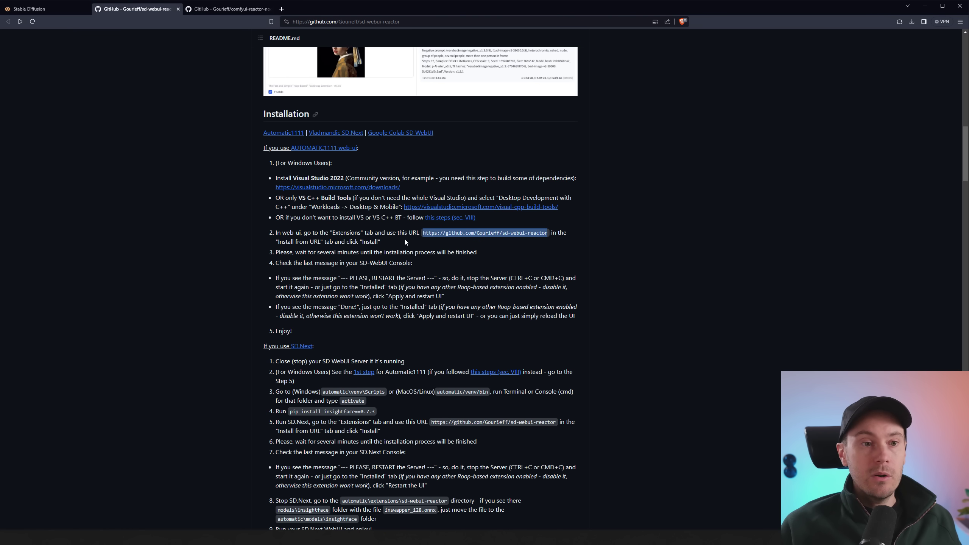
click(43, 12)
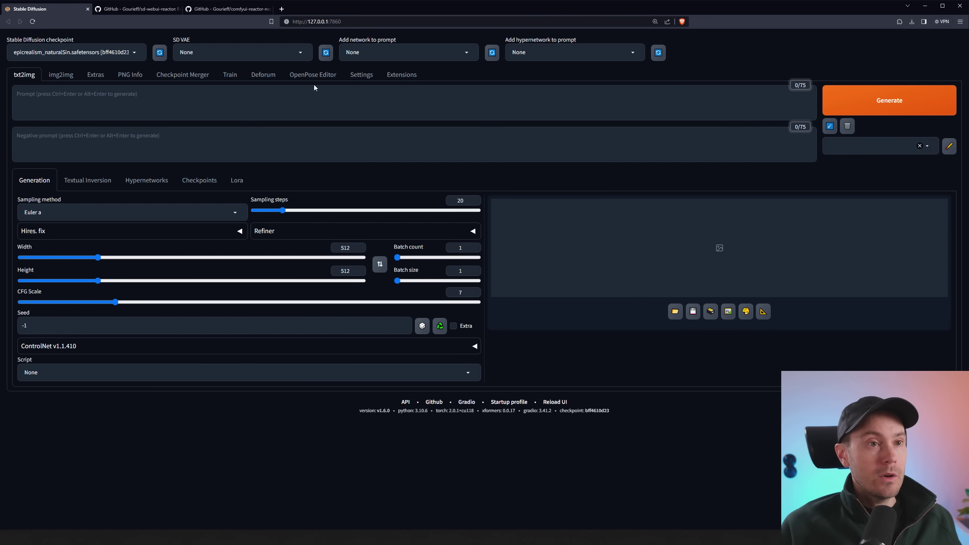
click(402, 74)
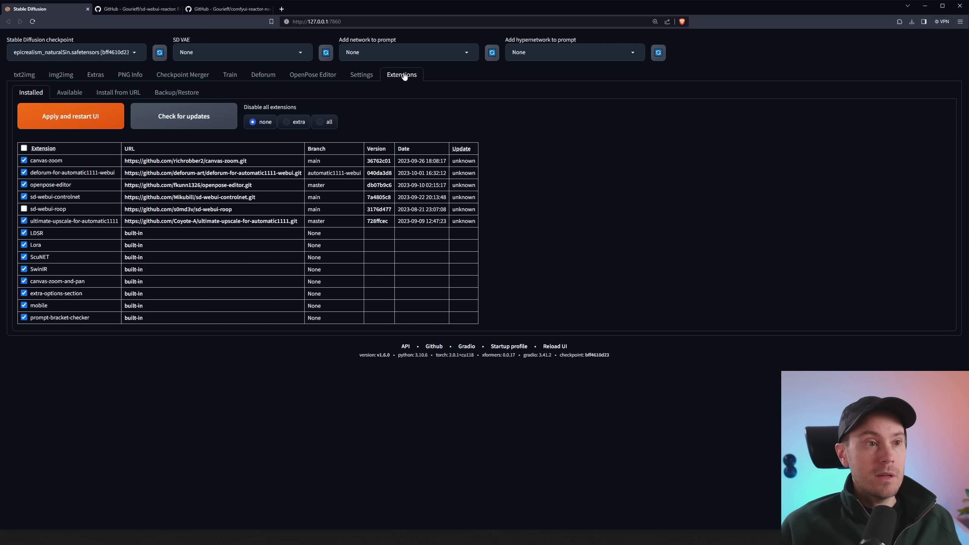
click(120, 93)
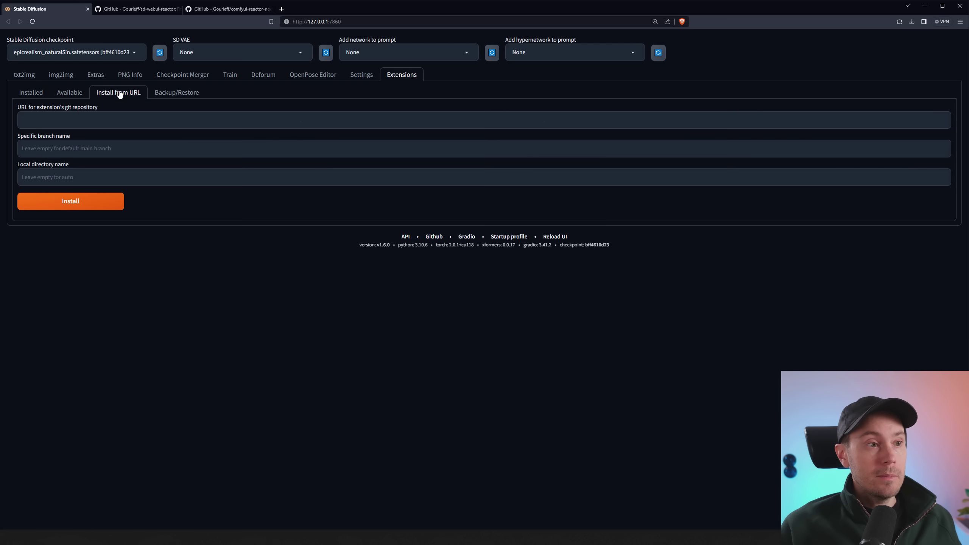
click(77, 120)
text(https://github.com/Gourieff/sd-webui-reactor)
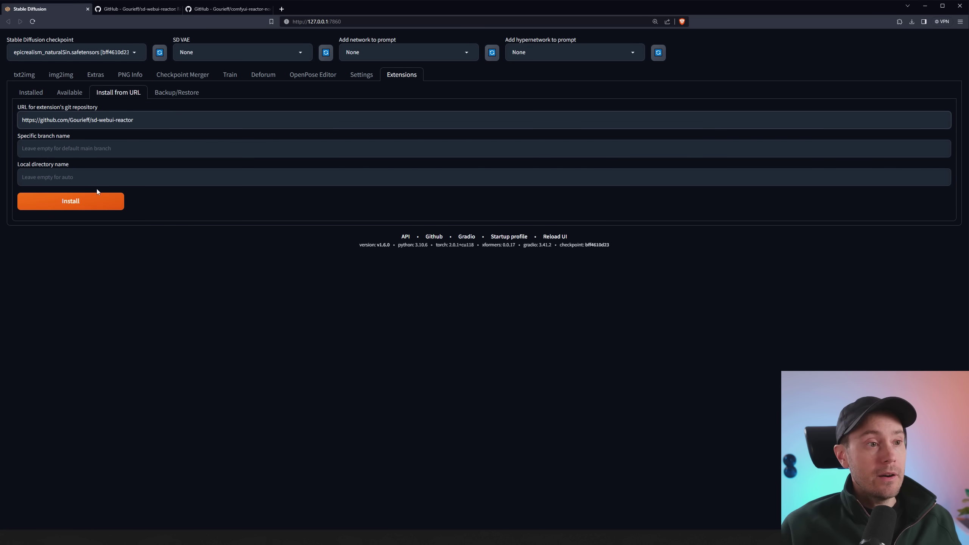
click(84, 202)
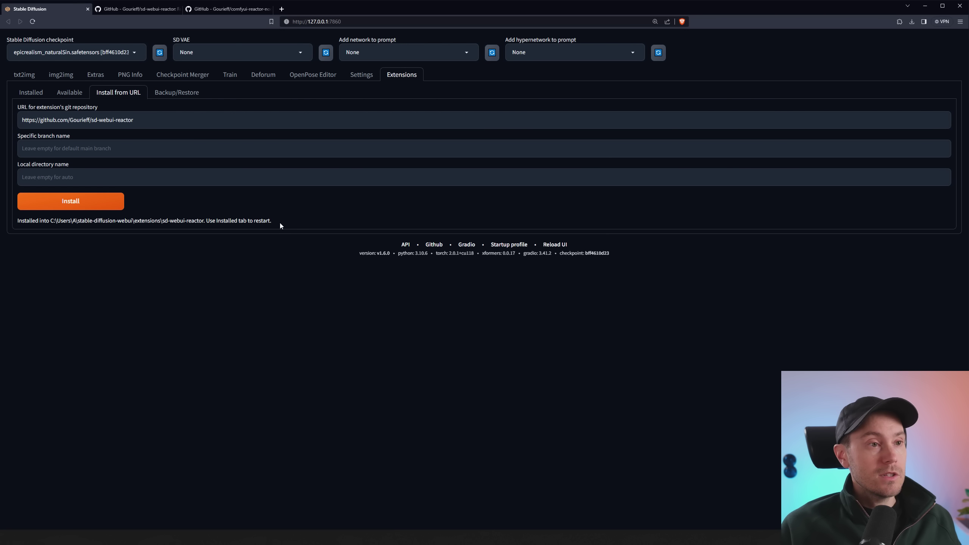
click(33, 94)
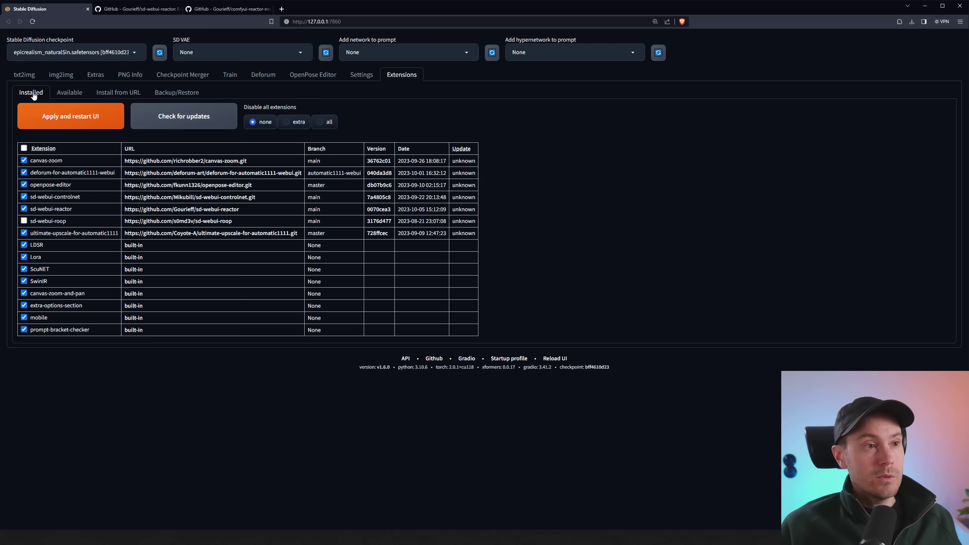
Step: Restart the WebUI, confirm 'ReActor Running v0.4.2' in the console, then minimize the console
click(86, 121)
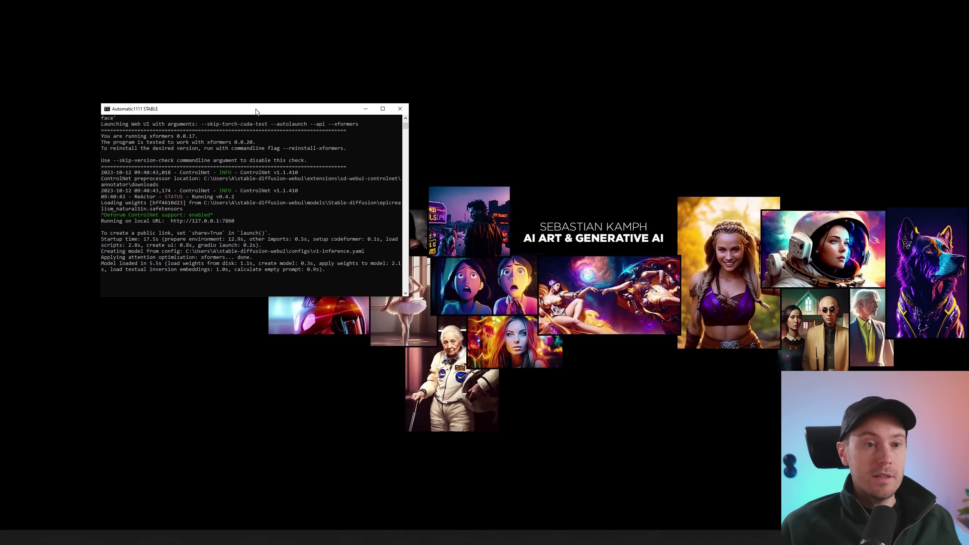
drag(216, 216, 348, 217)
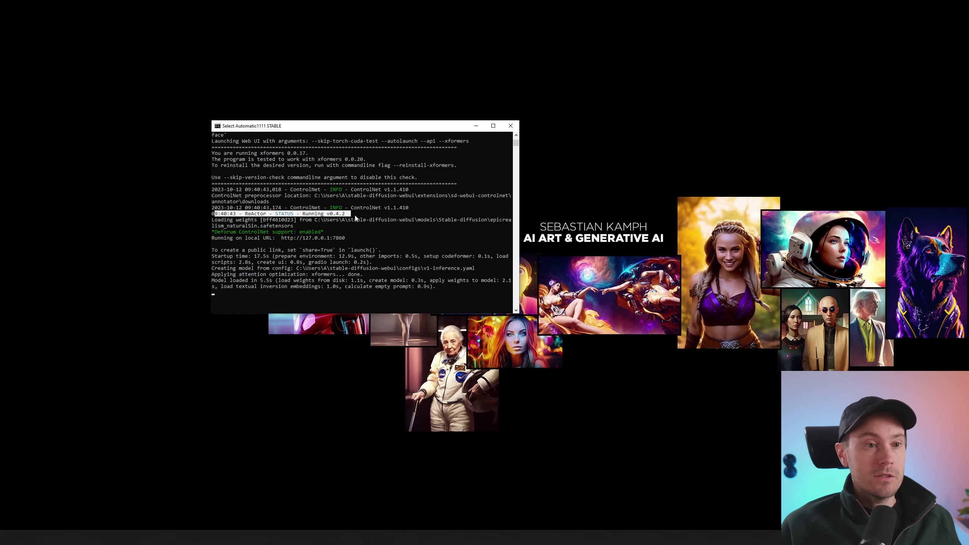
click(354, 216)
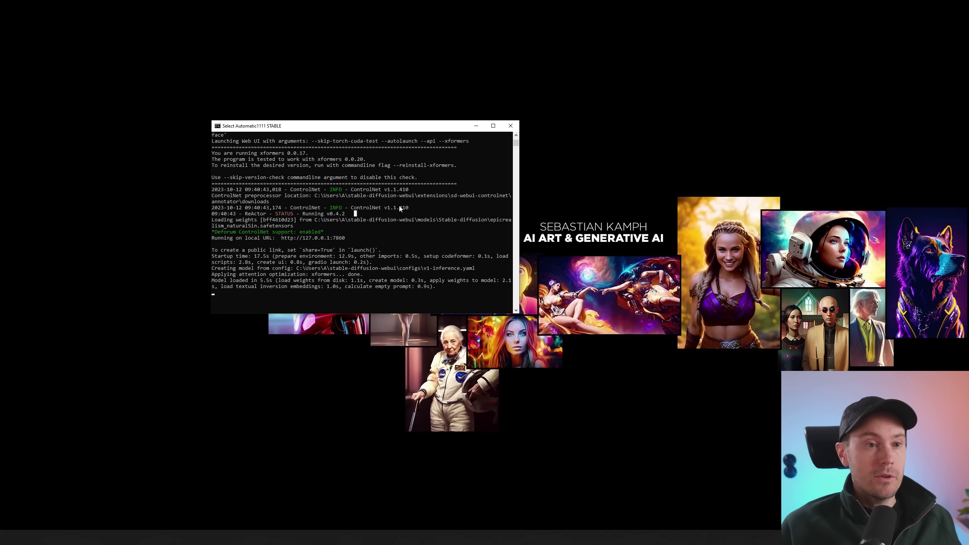
click(477, 126)
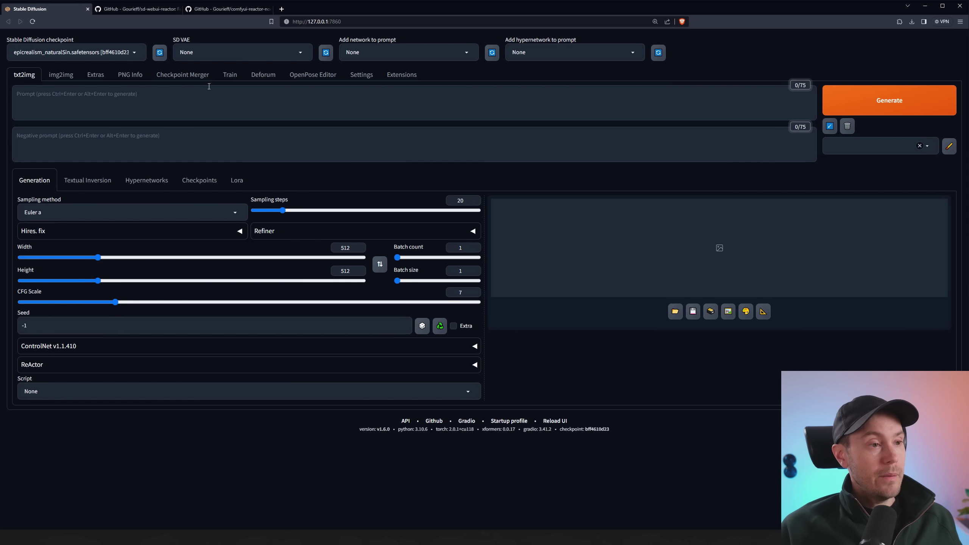
Step: Expand the ReActor section on the txt2img page and look through its options
click(57, 366)
scroll(87, 378, down, 2)
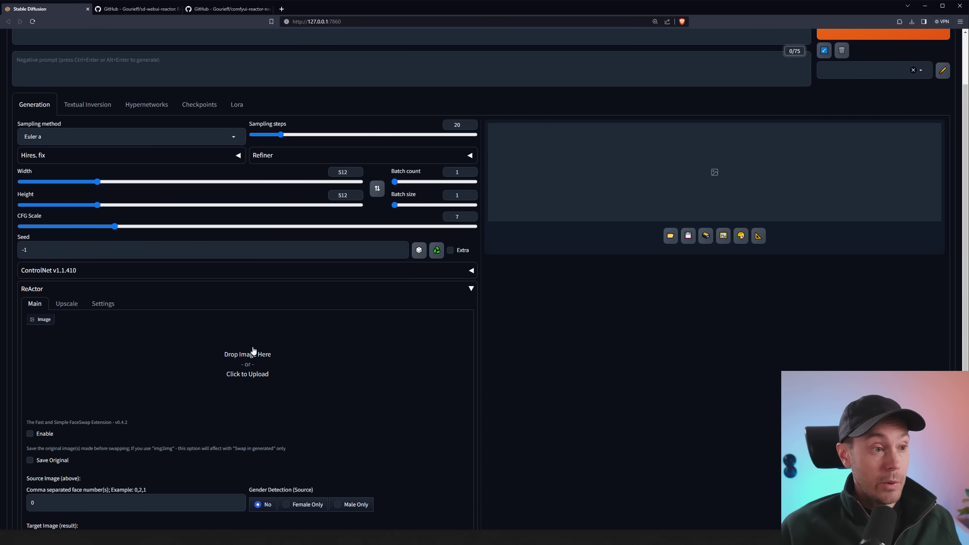
scroll(258, 355, up, 2)
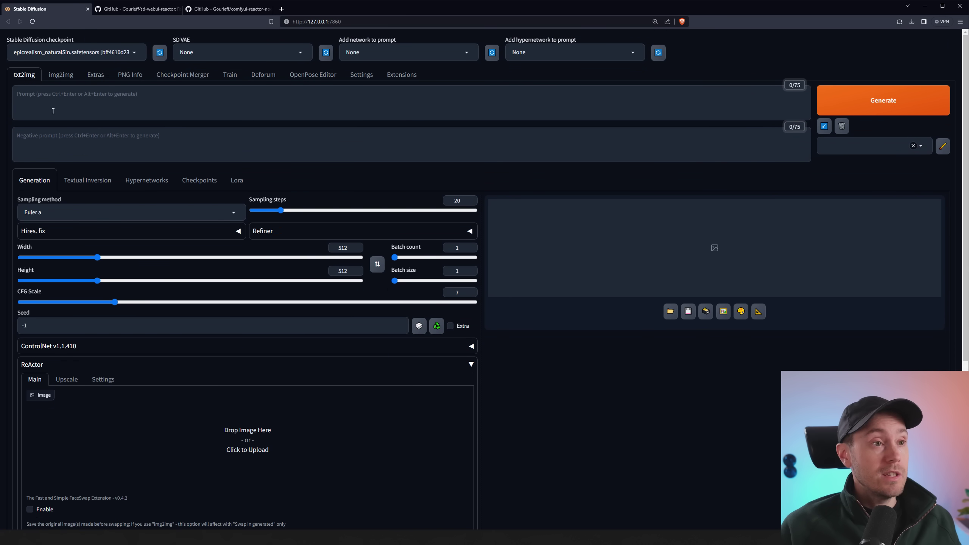
Step: Load the woman's portrait into img2img at 1152×1752 with denoising strength 0
click(65, 78)
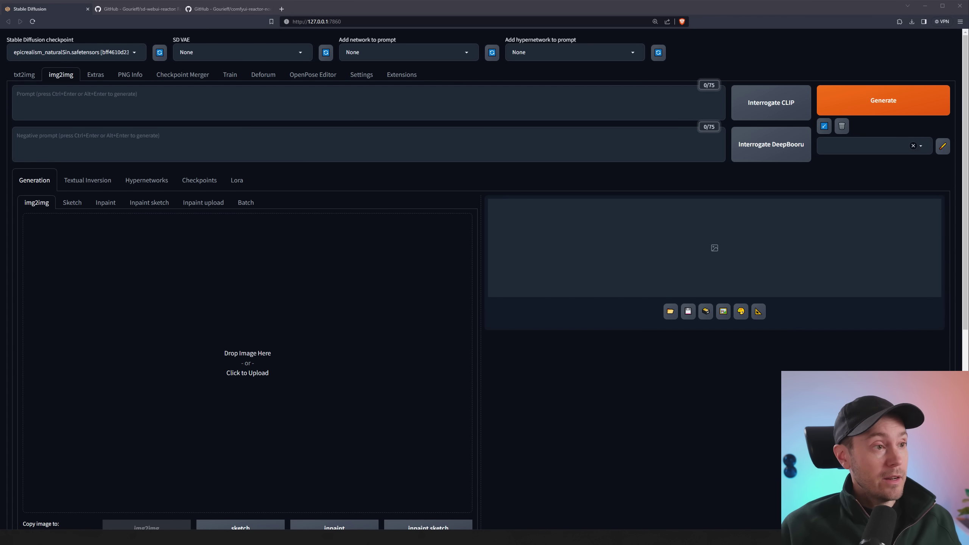
drag(173, 253, 290, 298)
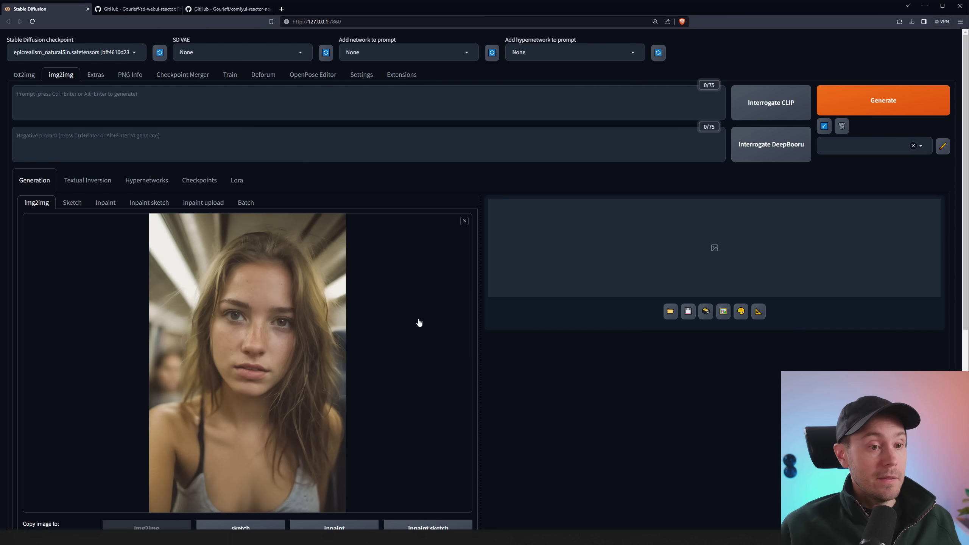
scroll(420, 322, down, 5)
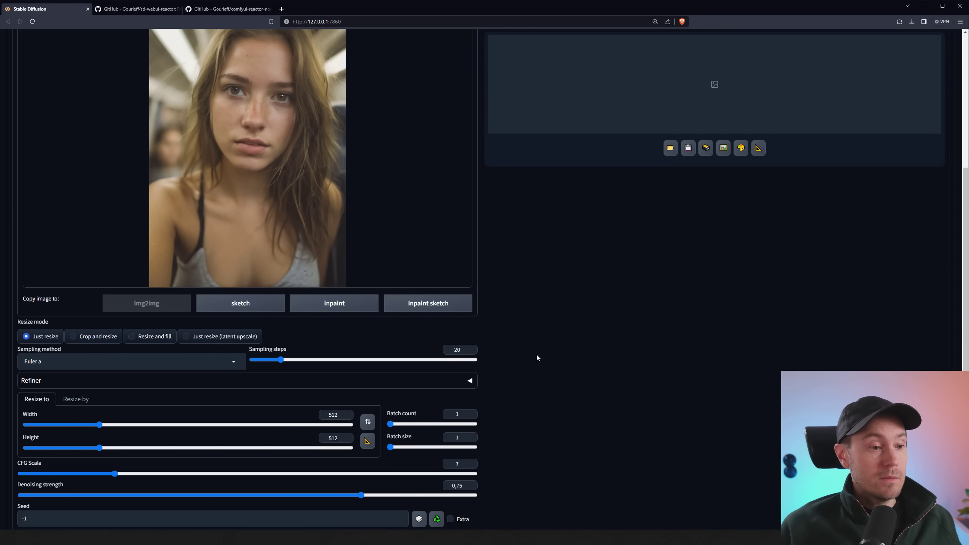
click(367, 442)
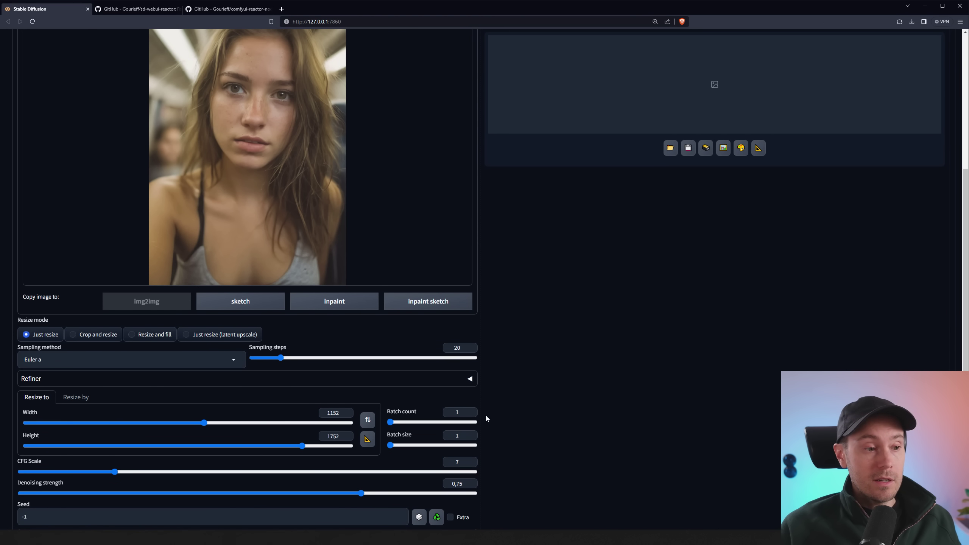
scroll(485, 413, down, 2)
drag(361, 417, 17, 424)
Step: Enable ReActor in img2img with the Mona Lisa image as the source face
scroll(547, 388, down, 1)
click(64, 454)
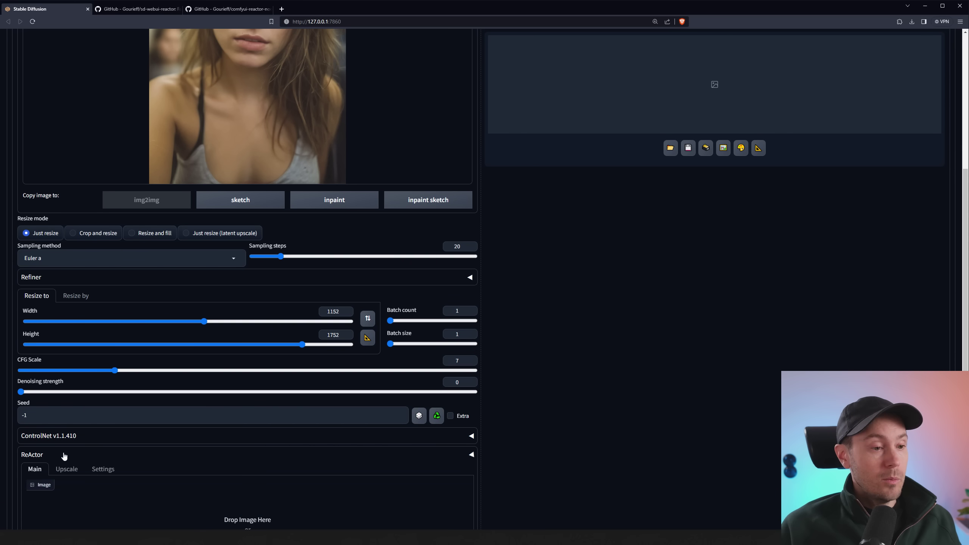
scroll(322, 427, down, 5)
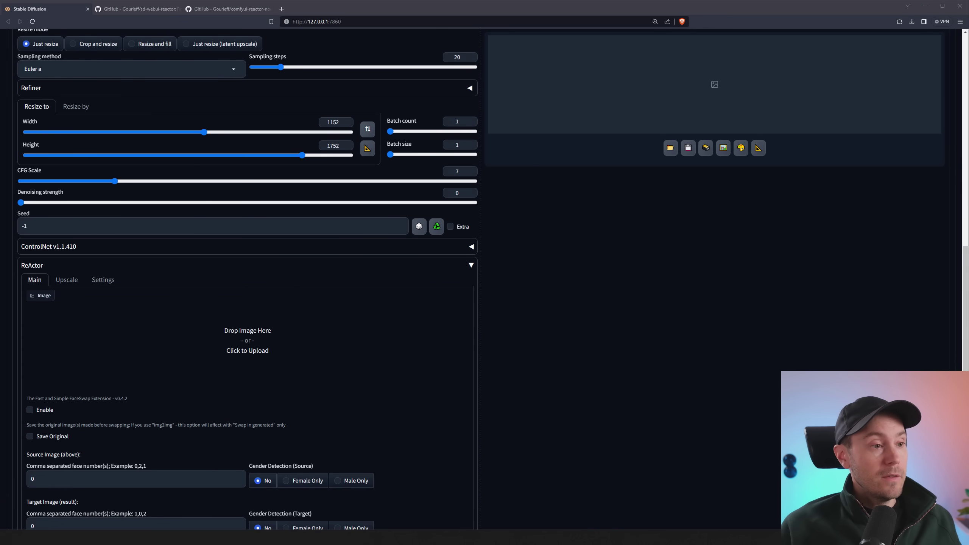
drag(259, 346, 269, 349)
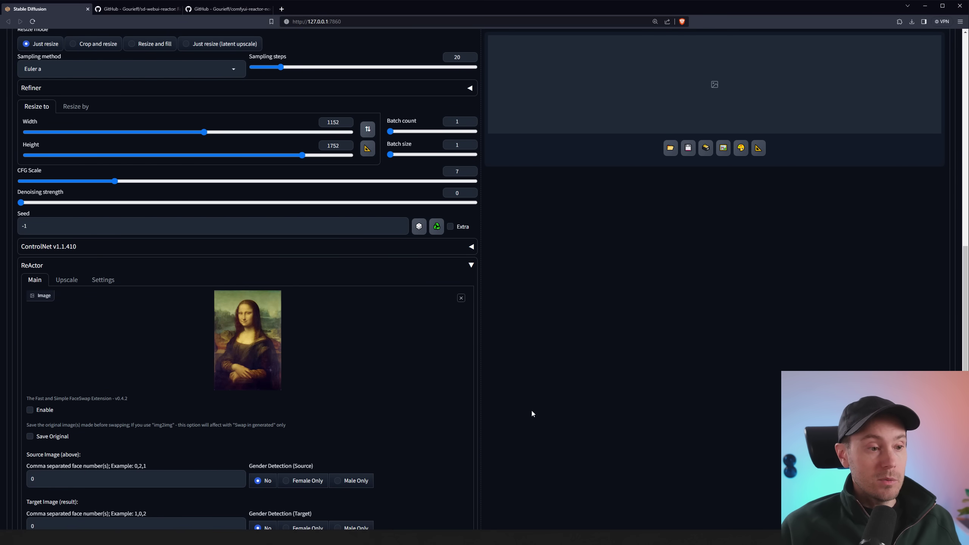
scroll(109, 365, down, 2)
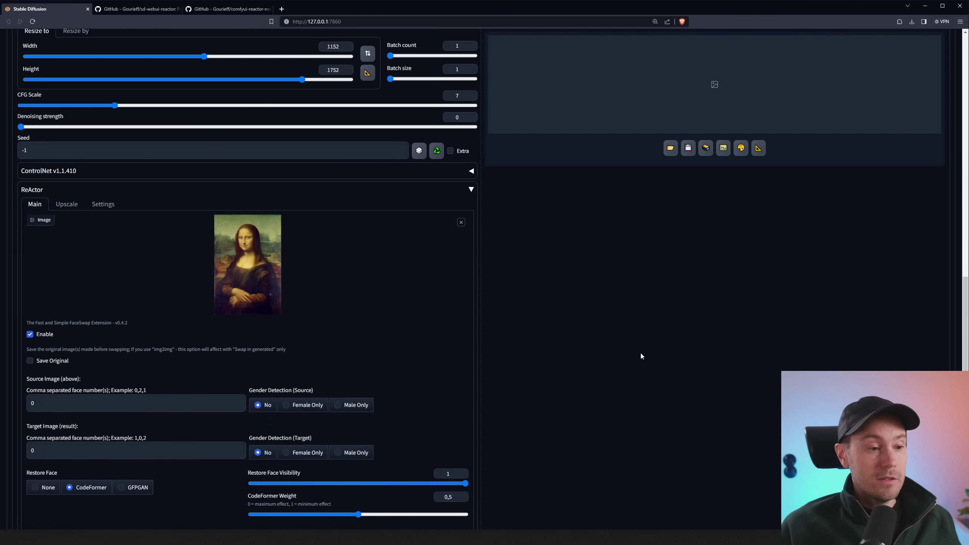
scroll(616, 350, up, 15)
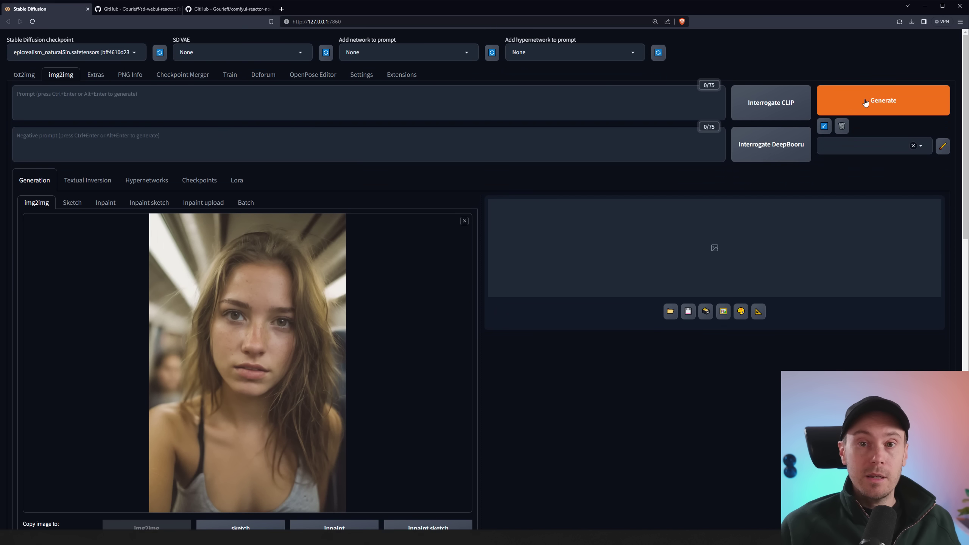
Step: Generate the Mona Lisa face swap, check the ReActor log in the console, and view the result enlarged
click(865, 102)
scroll(626, 339, down, 1)
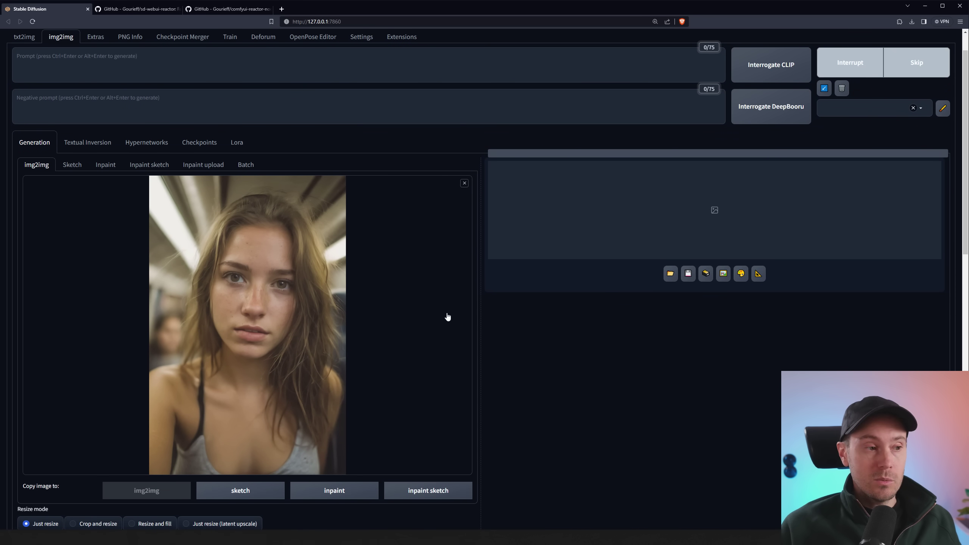
scroll(522, 367, down, 10)
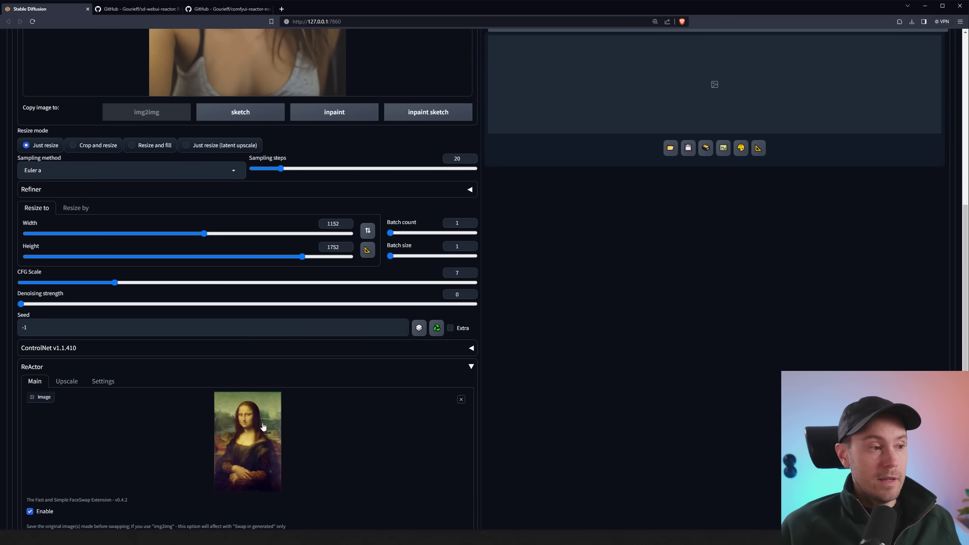
scroll(684, 355, up, 9)
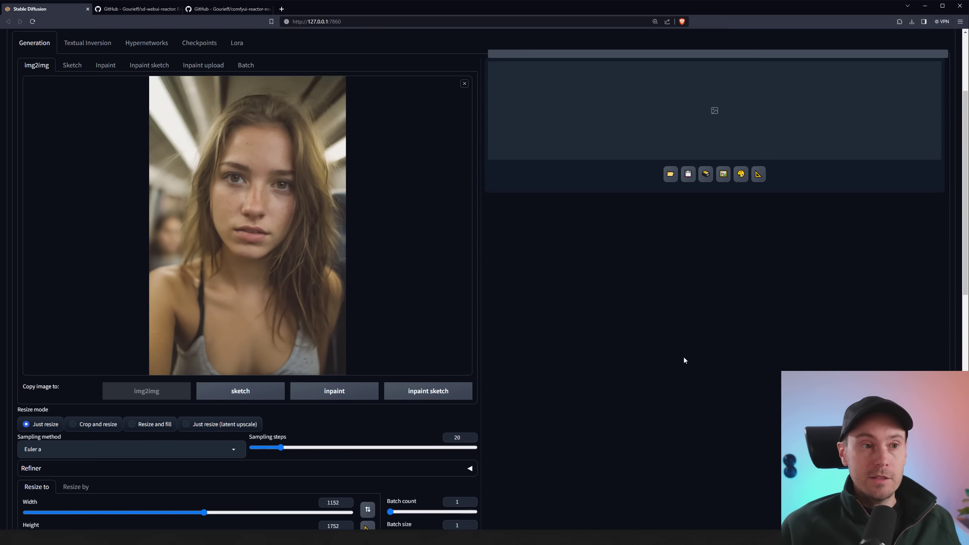
key(alt+Tab)
drag(290, 83, 311, 47)
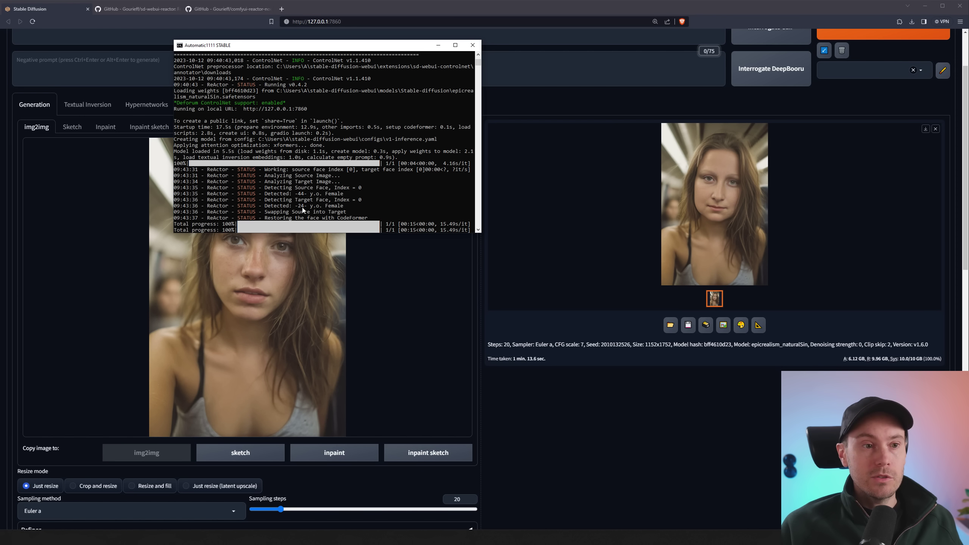
key(alt+Tab)
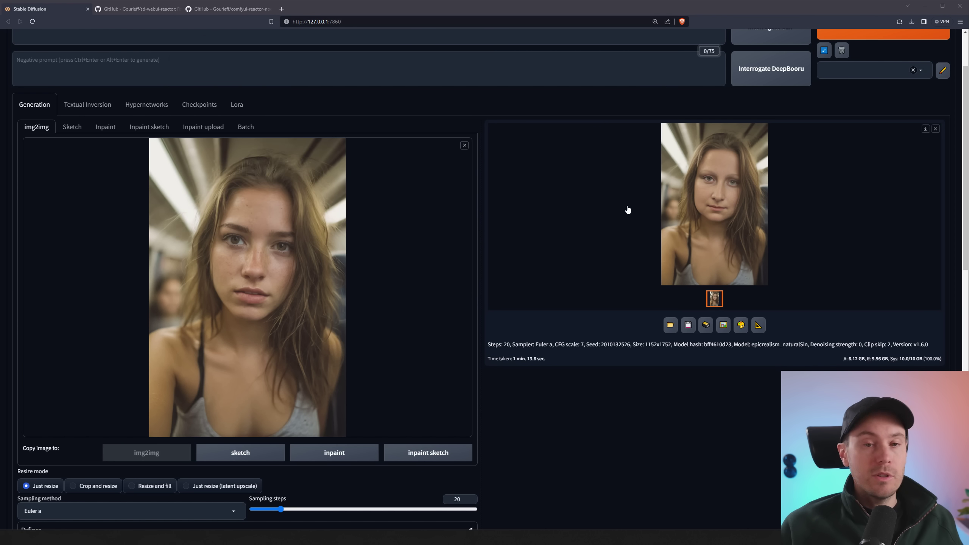
click(719, 212)
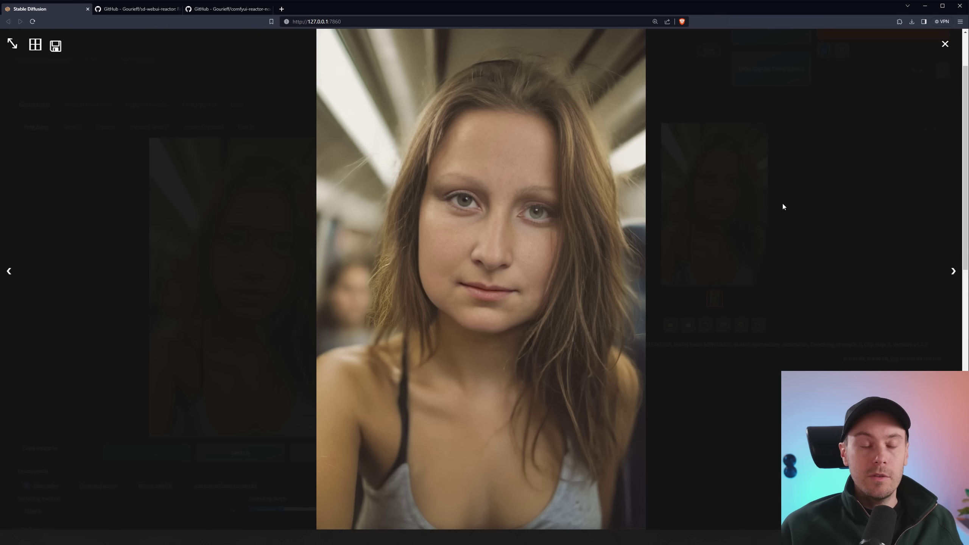
click(805, 200)
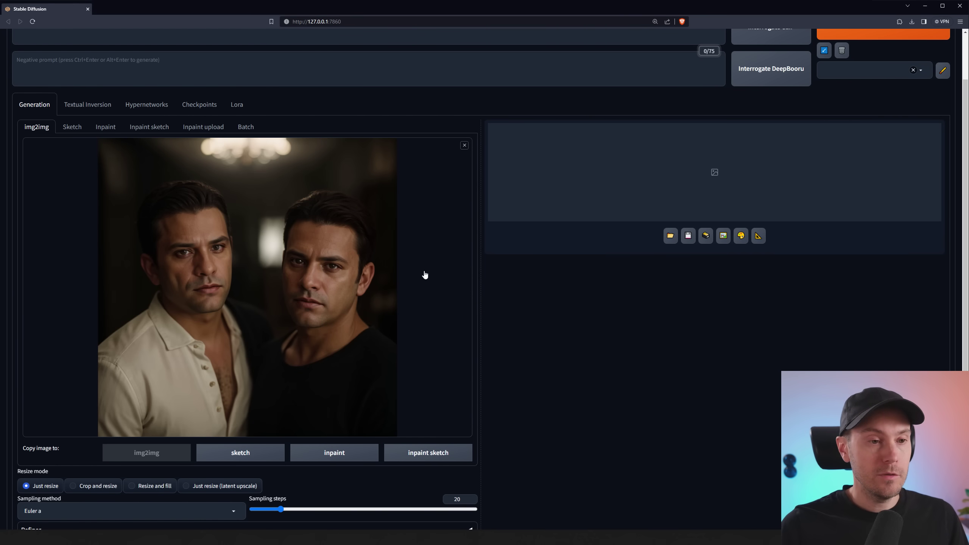
Step: Set denoising strength to 0 and match the output size to the two-men photo, 1024×1024
scroll(580, 317, down, 6)
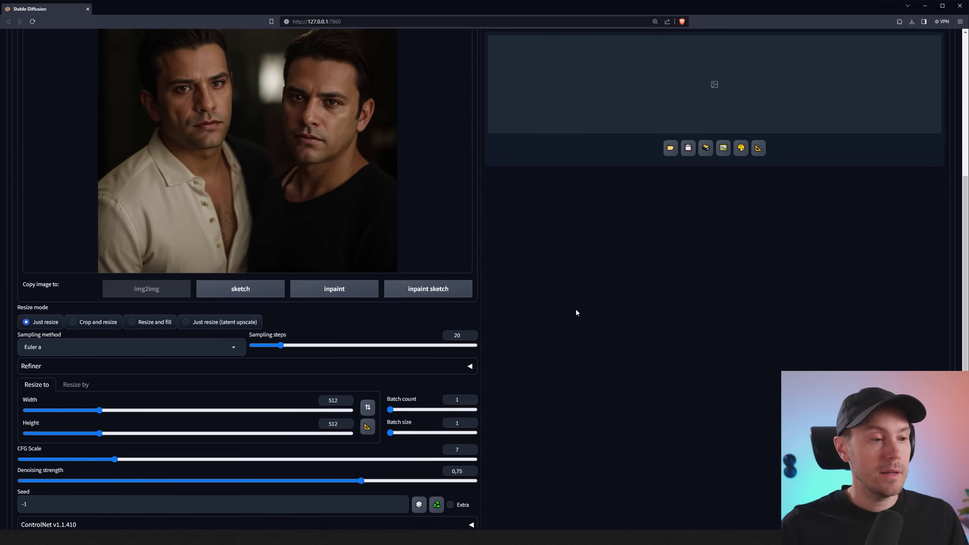
drag(257, 392, 19, 392)
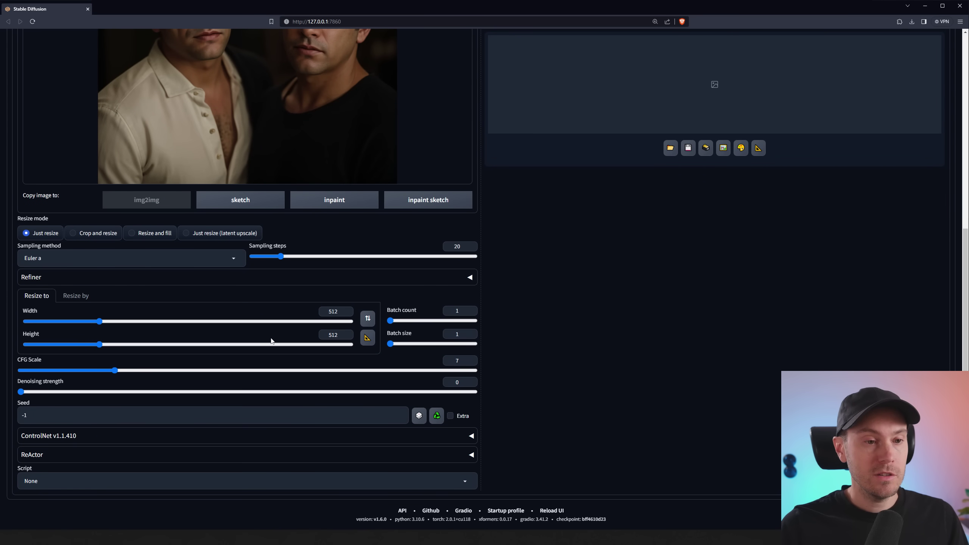
click(367, 338)
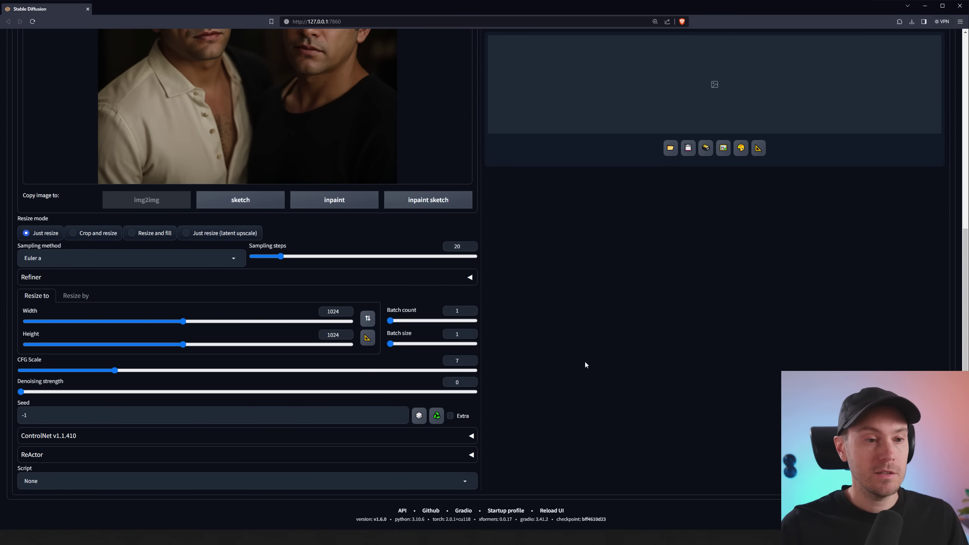
Step: Enable ReActor with the actor's portrait as the source face
click(56, 456)
scroll(36, 265, down, 6)
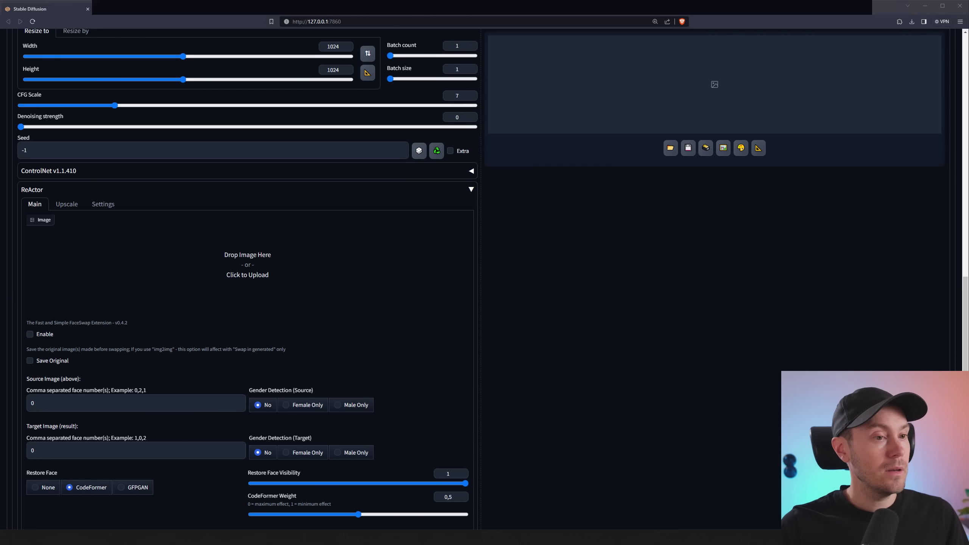
drag(216, 253, 294, 267)
click(45, 335)
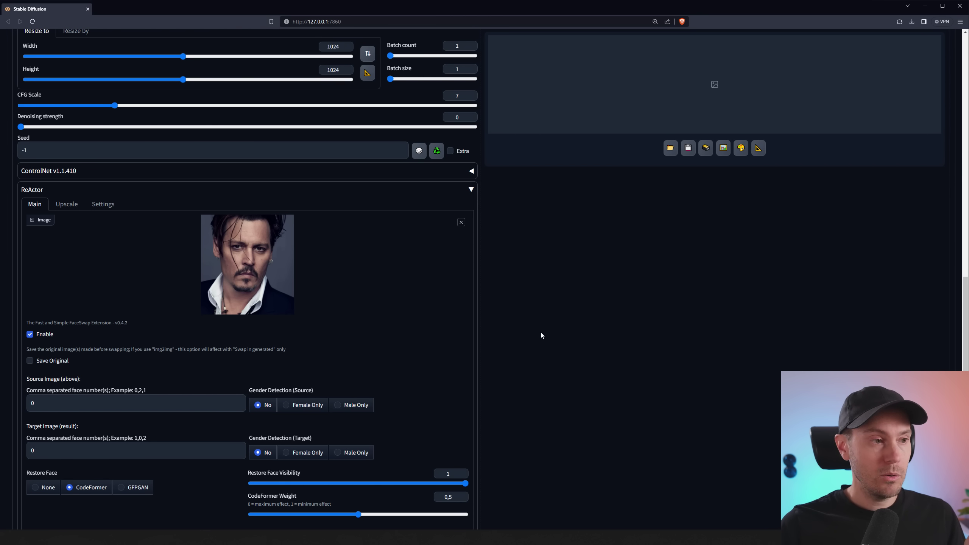
scroll(540, 332, up, 10)
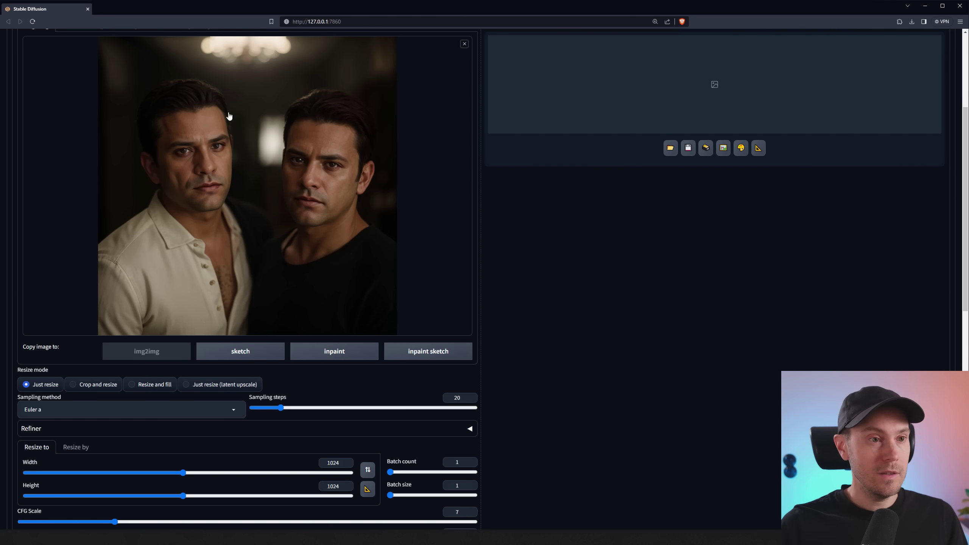
Step: Generate the face swap onto the left man with Ctrl+Enter
scroll(229, 158, up, 4)
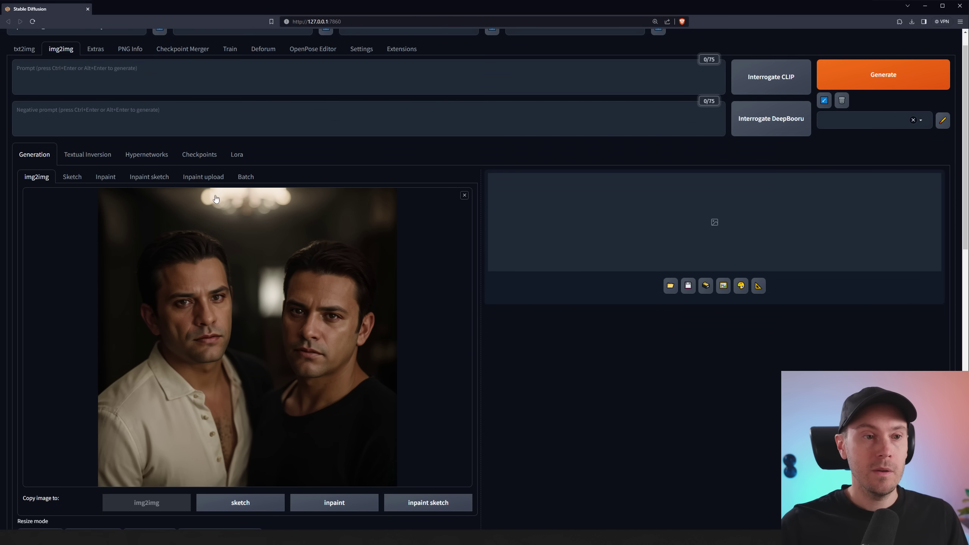
key(ctrl+Return)
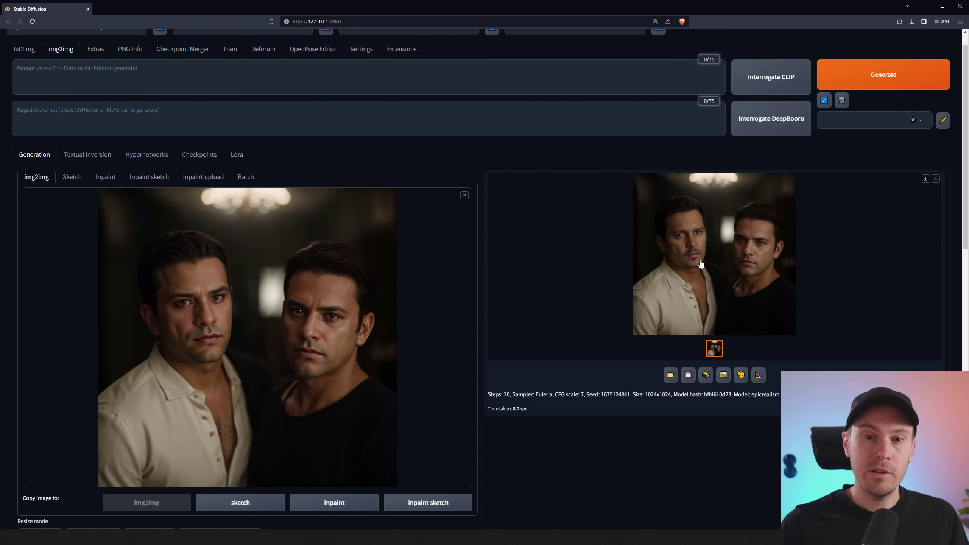
scroll(683, 267, down, 1)
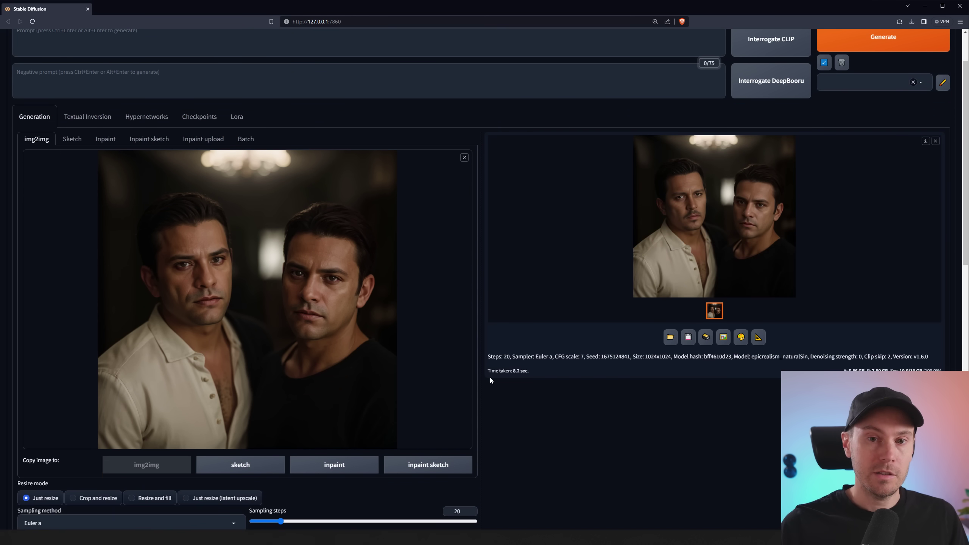
scroll(548, 372, down, 13)
scroll(153, 386, down, 3)
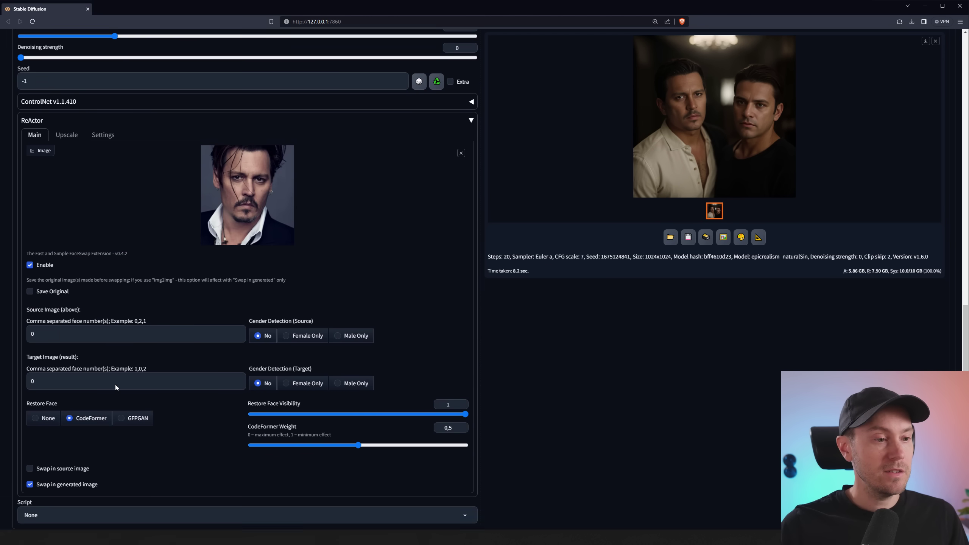
Step: Set the ReActor target face number to 1 and regenerate to swap the right man
click(52, 345)
key(ctrl+a)
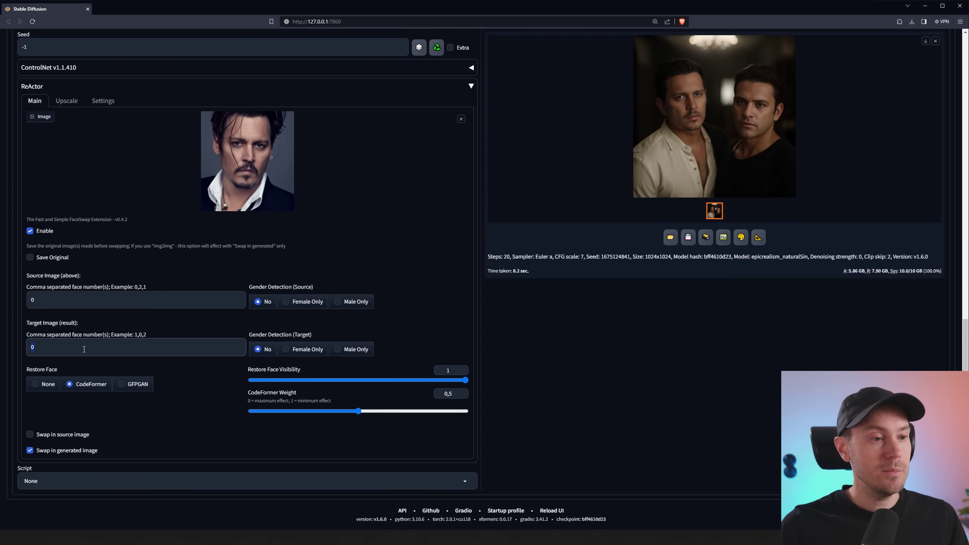
key(ctrl+Return)
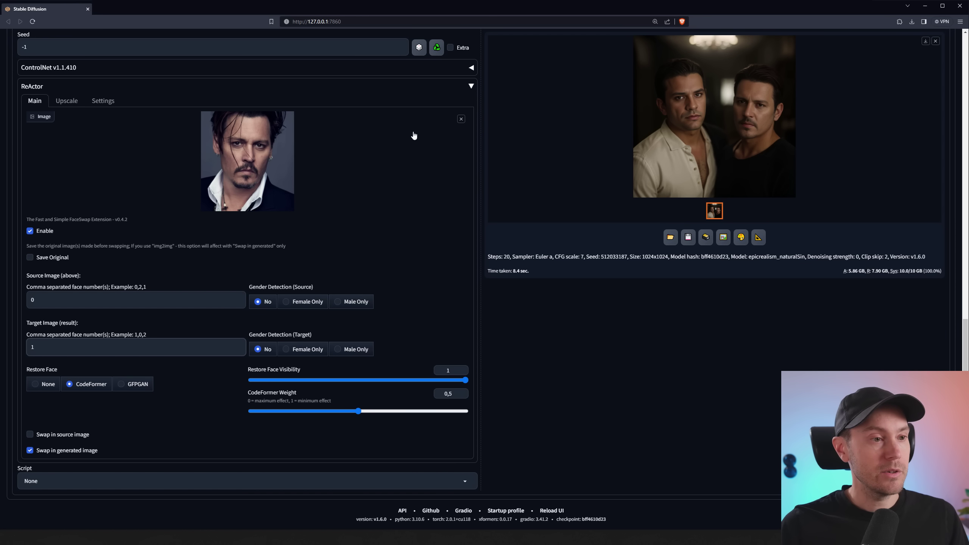
Step: Set ReActor source face numbers to 0,1 and target face numbers to 1,0
click(52, 299)
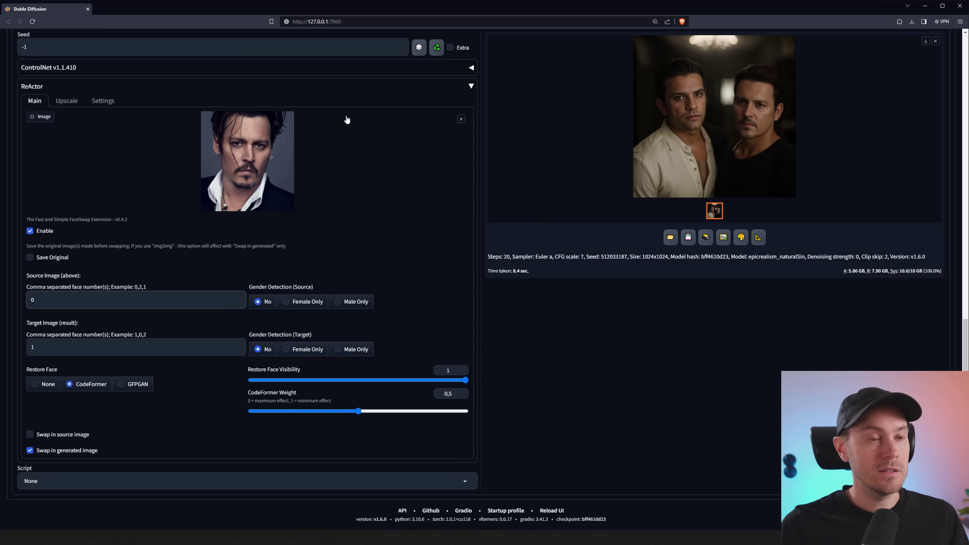
text(,1)
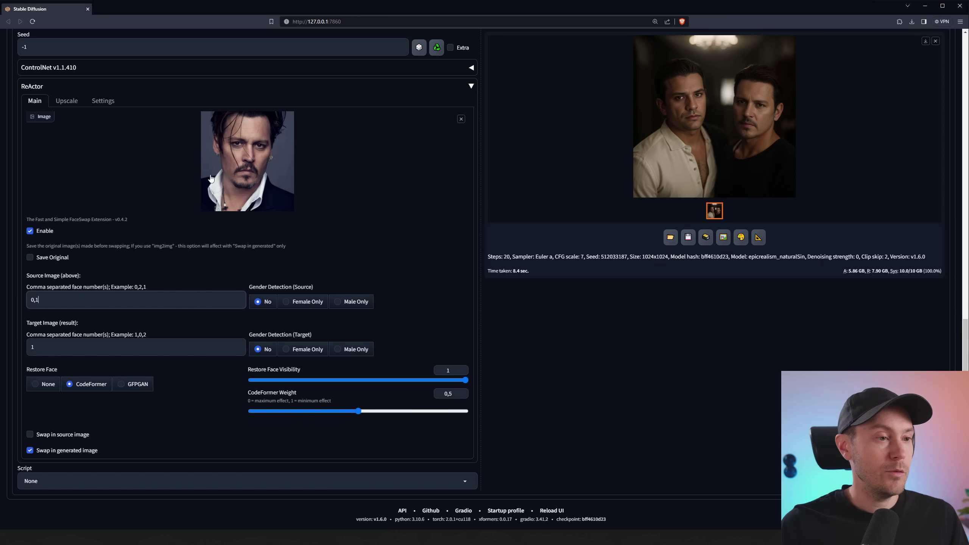
click(38, 348)
text(,0)
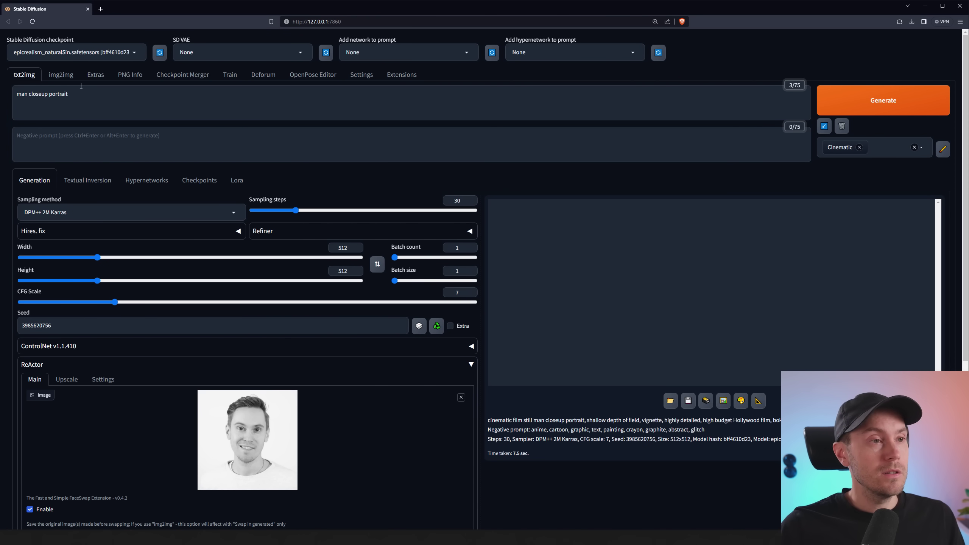
Step: Generate the 512×512 cinematic 'man closeup portrait' with your face swapped in and enlarge it
triple_click(73, 107)
click(137, 118)
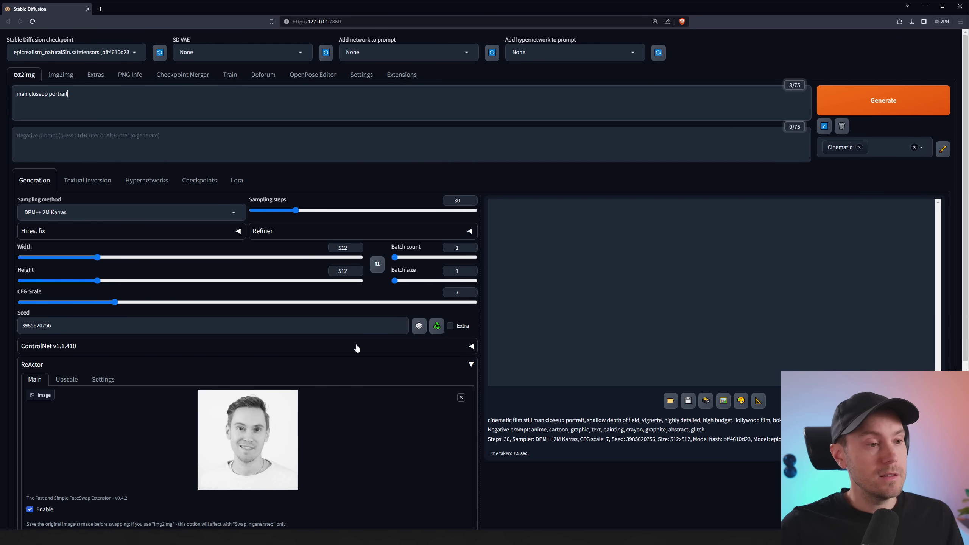
scroll(359, 360, down, 3)
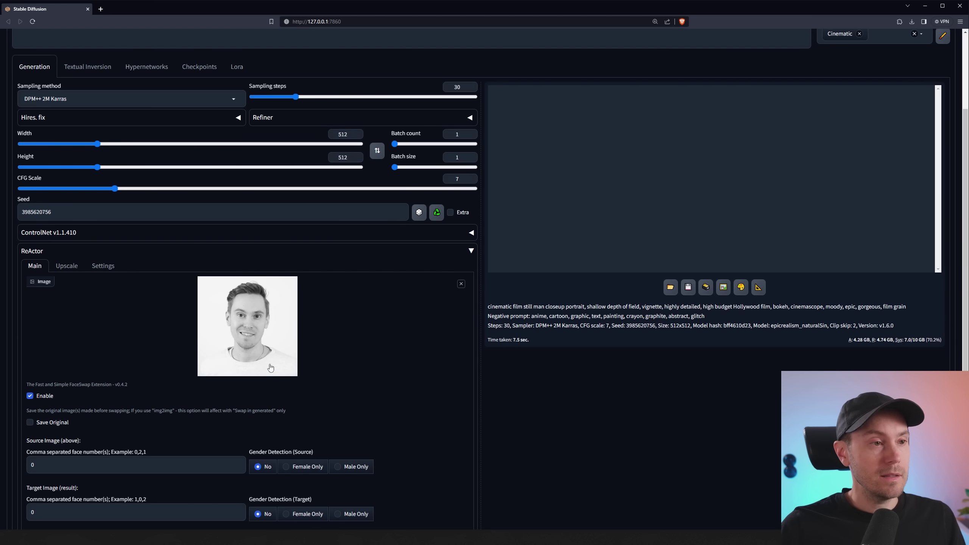
scroll(275, 368, up, 3)
click(883, 100)
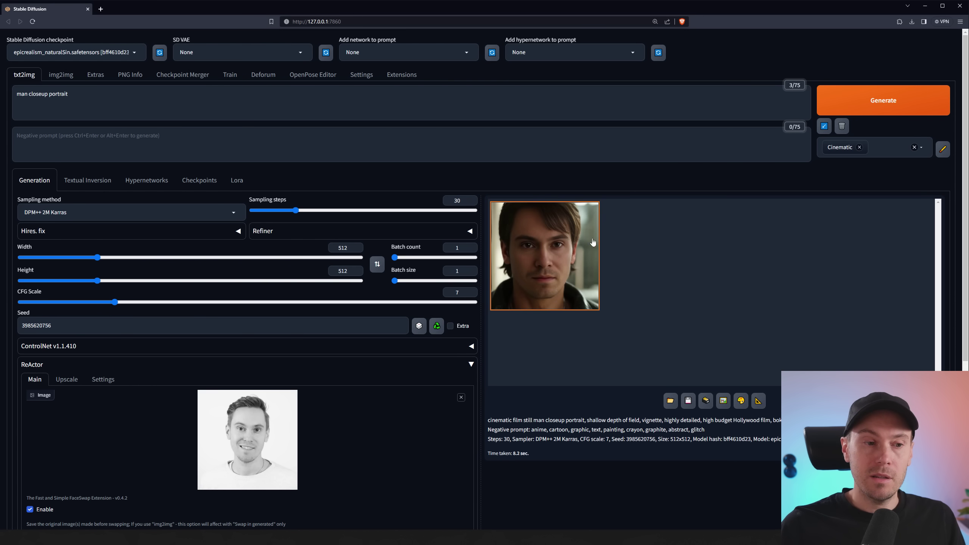
click(570, 254)
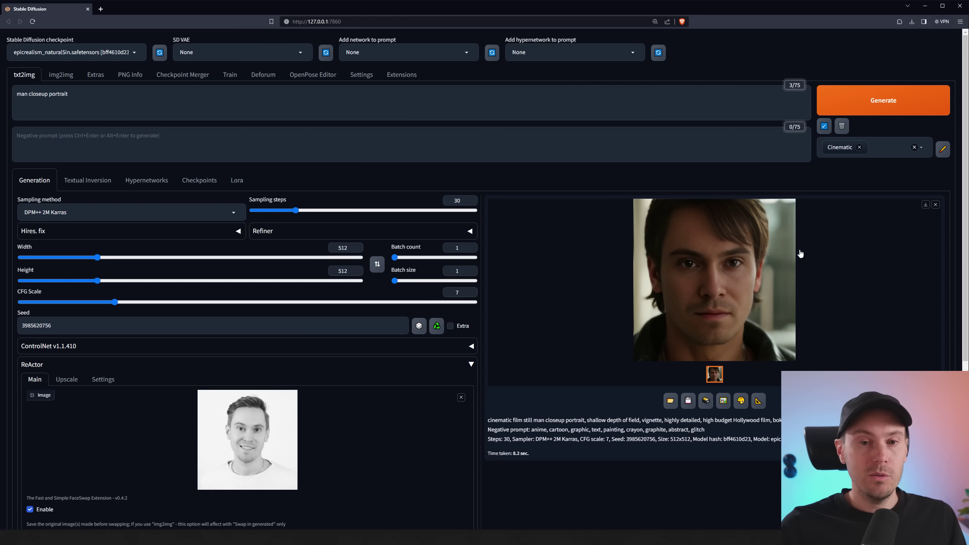
Step: Generate a batch of four portraits with Batch count 4 and Seed reset to -1
double_click(457, 247)
text(4)
click(419, 325)
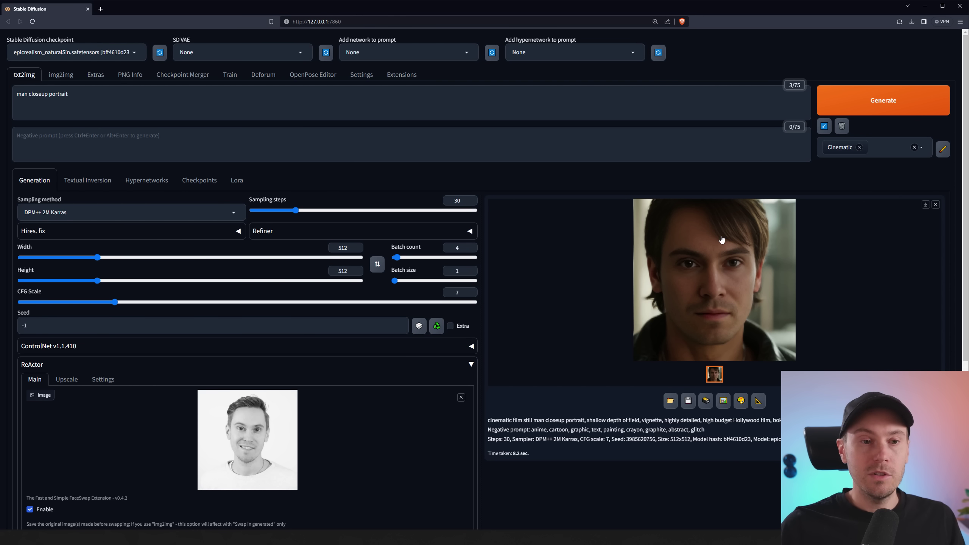
click(854, 101)
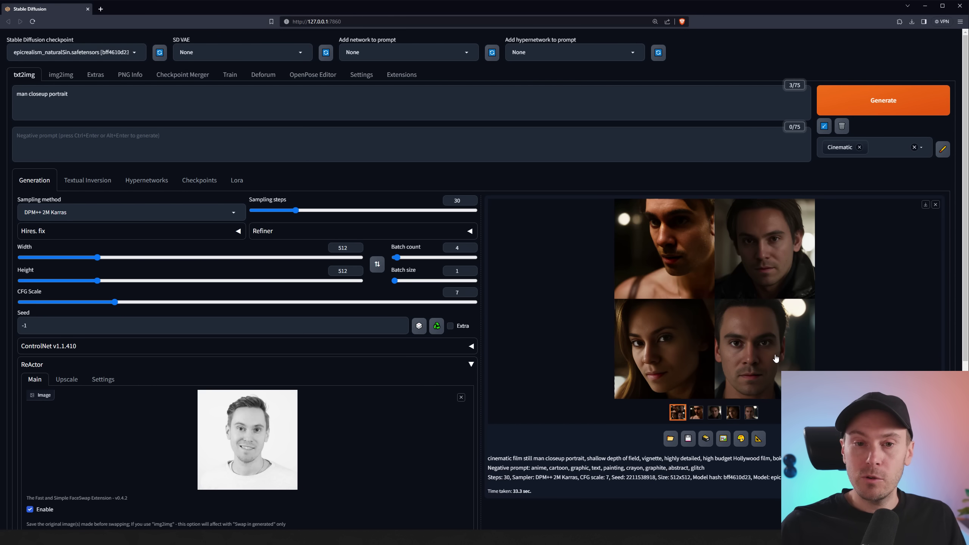
Step: View the four face-swapped results full-size, then close the viewer
click(729, 298)
click(694, 252)
scroll(683, 166, down, 2)
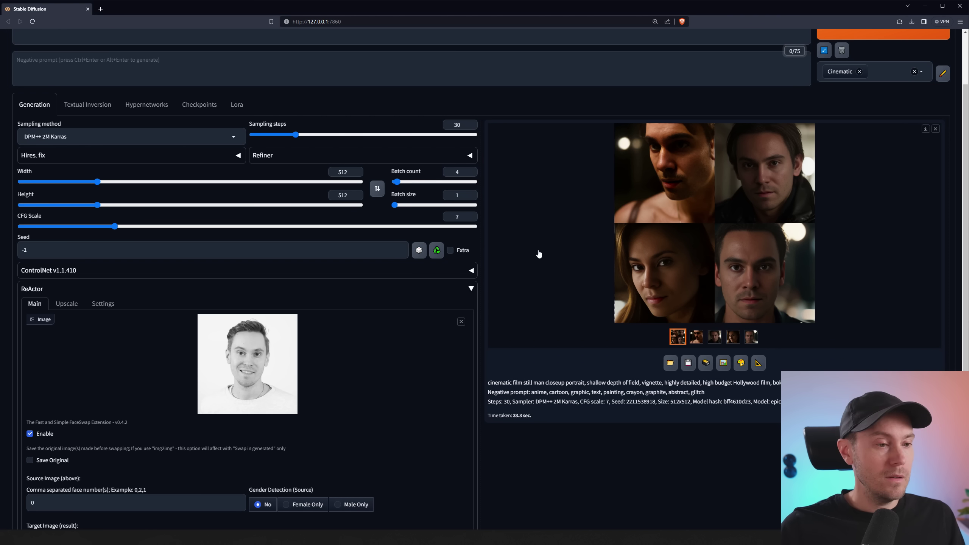
click(67, 304)
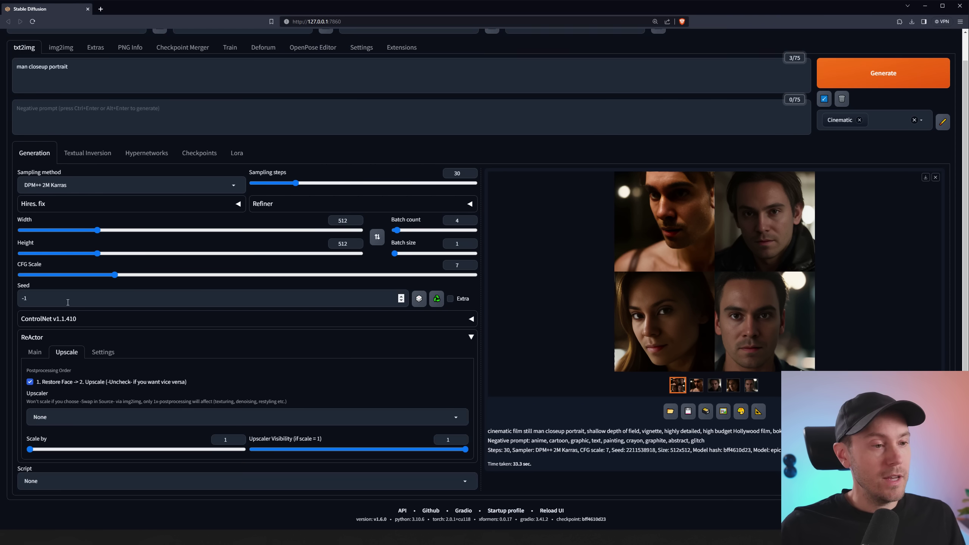
click(99, 417)
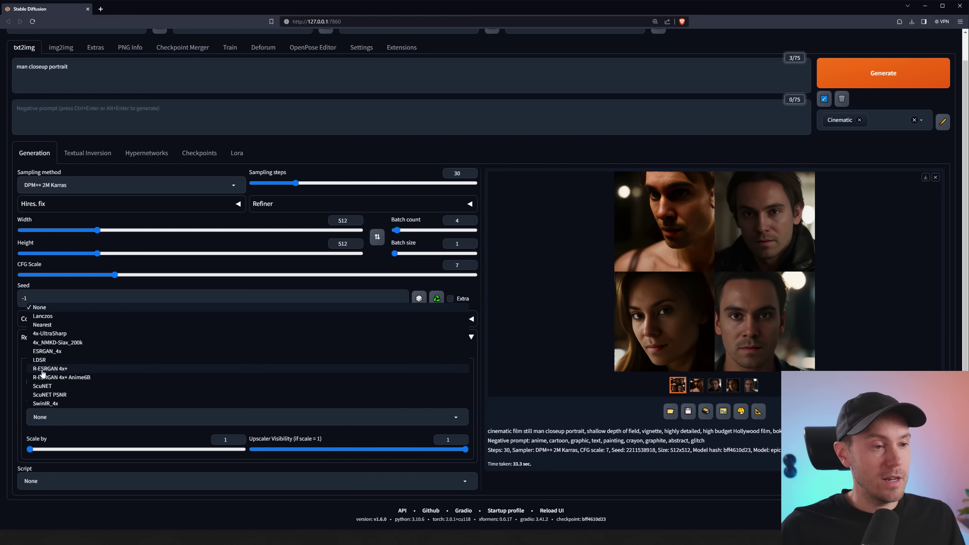
click(14, 366)
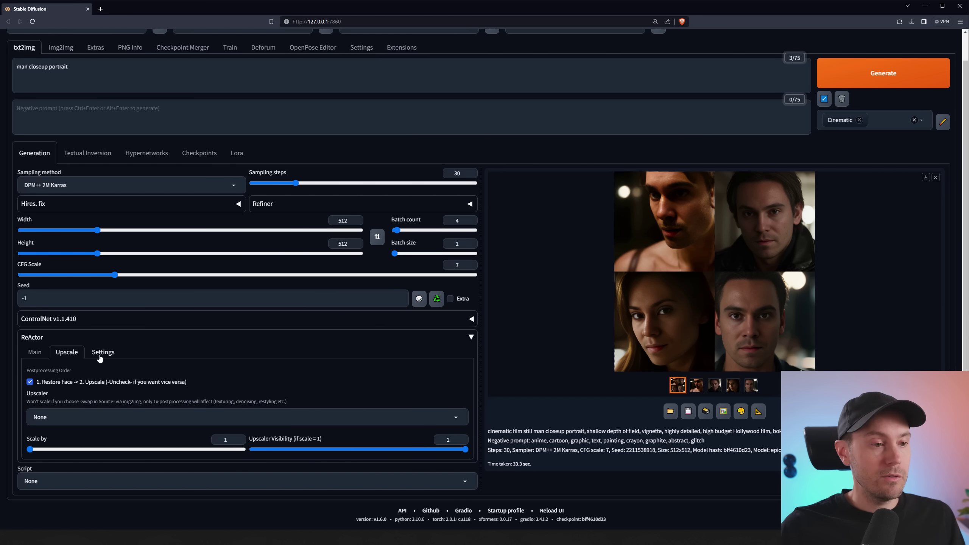
click(29, 382)
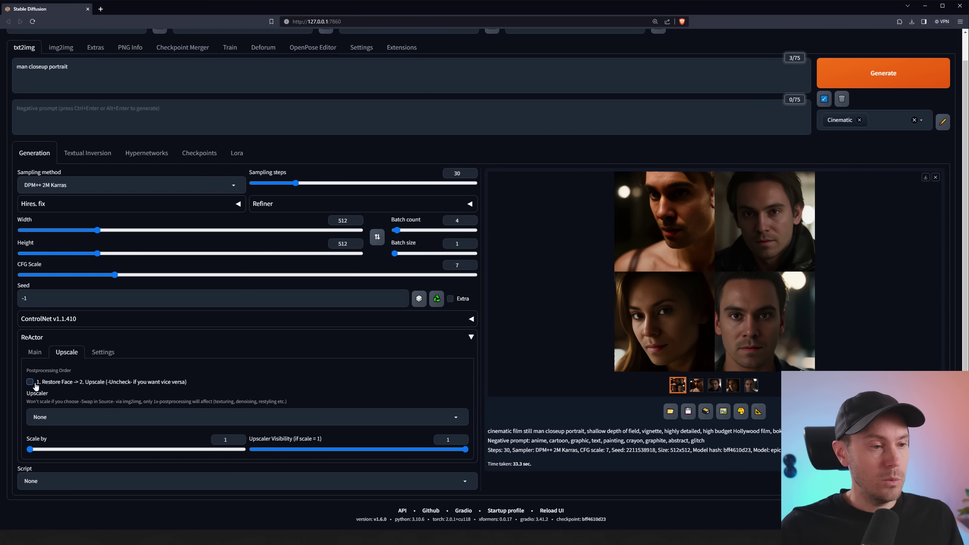
click(34, 386)
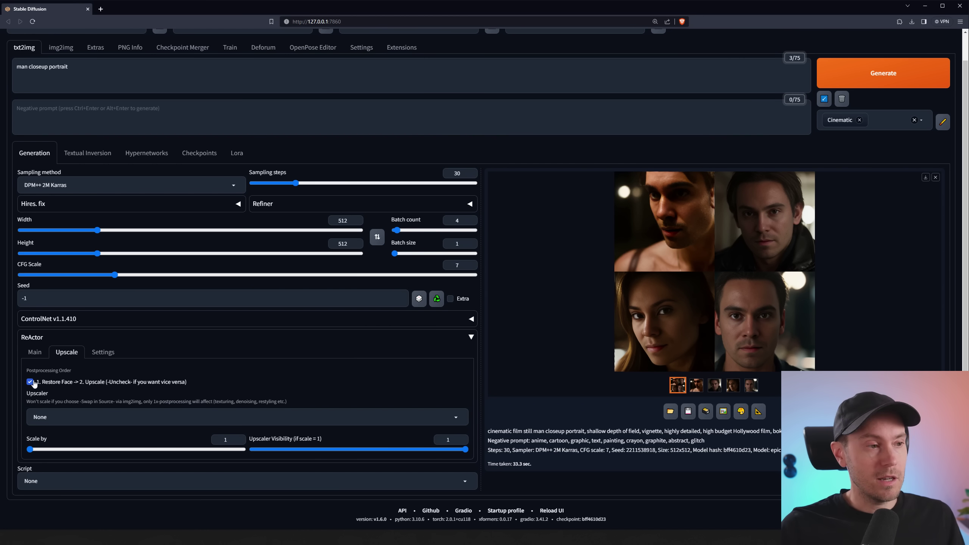
click(35, 352)
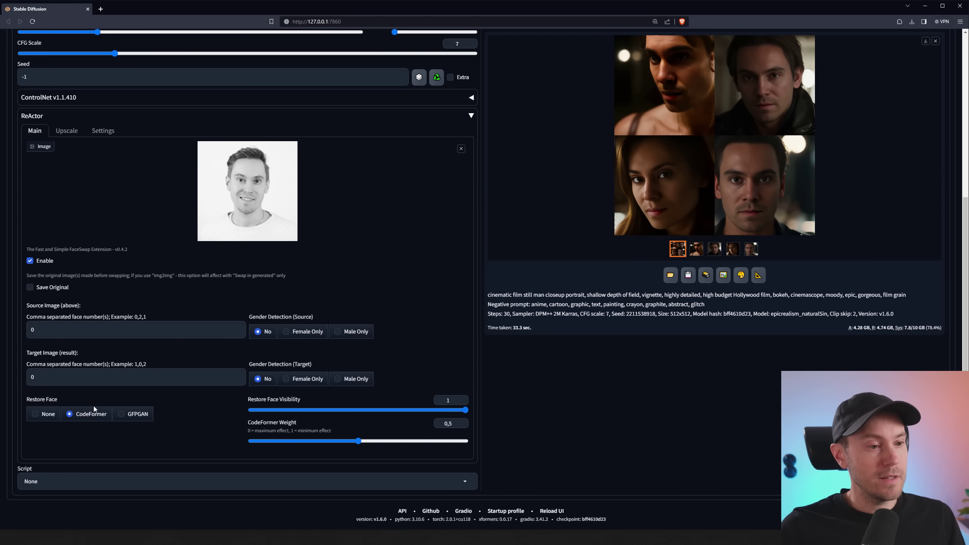